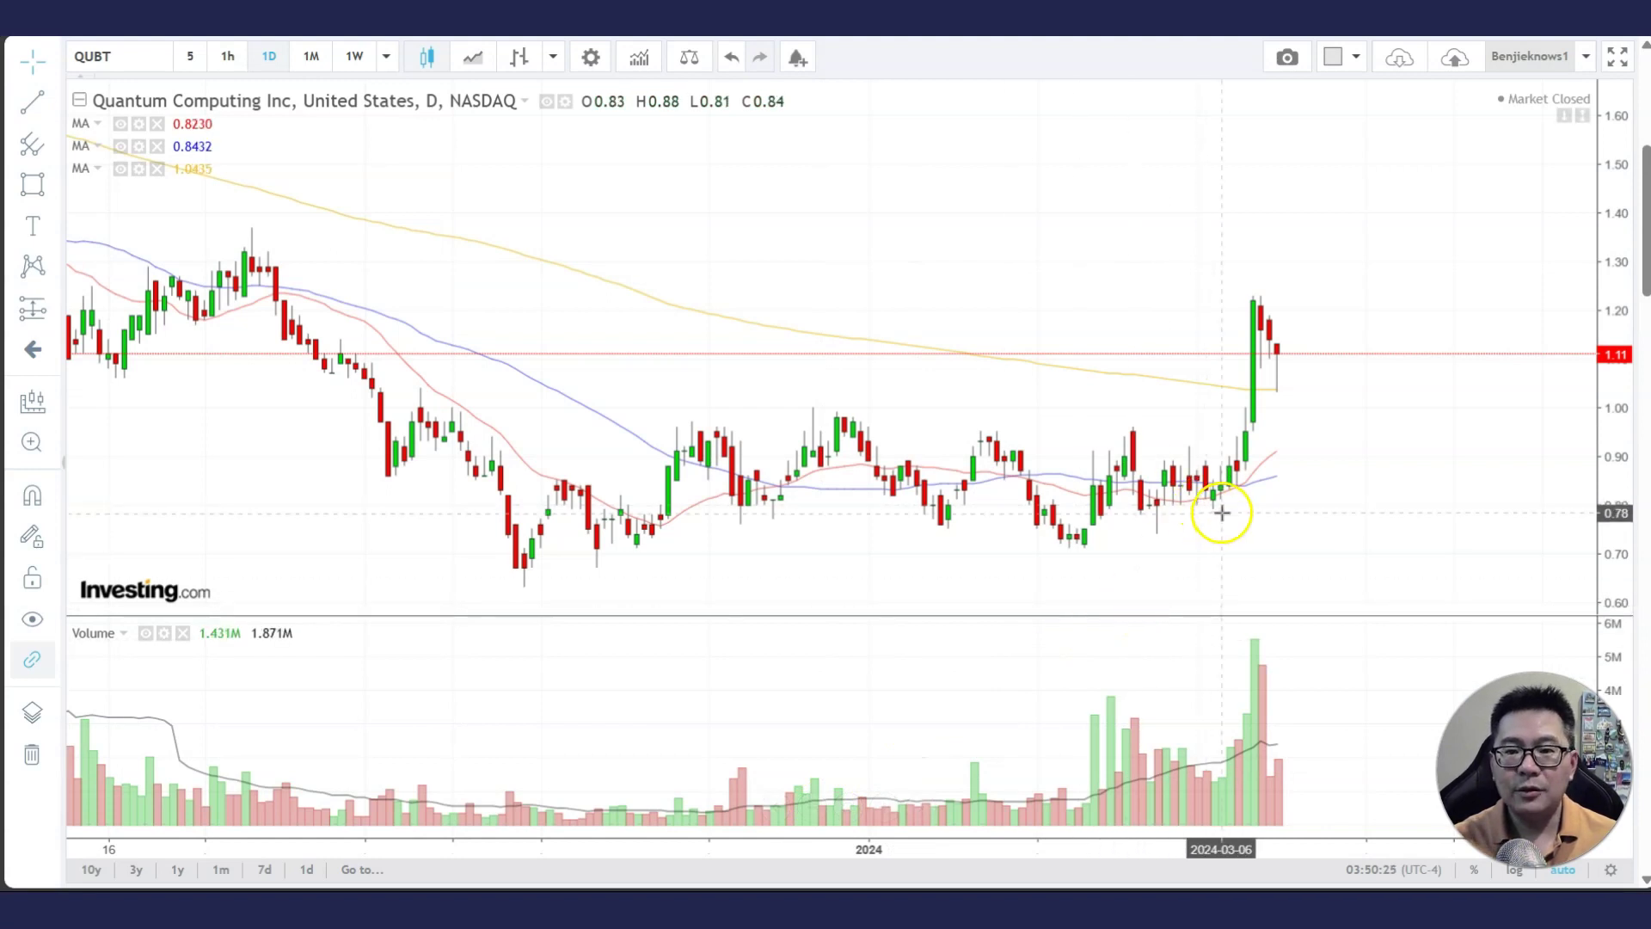
# - Draw a descending trend line above the recent consolidation, from about 0.96 on 2024-02-20 to about 0.88 on 2024-03-11
pyautogui.scroll(1, 1221, 512)
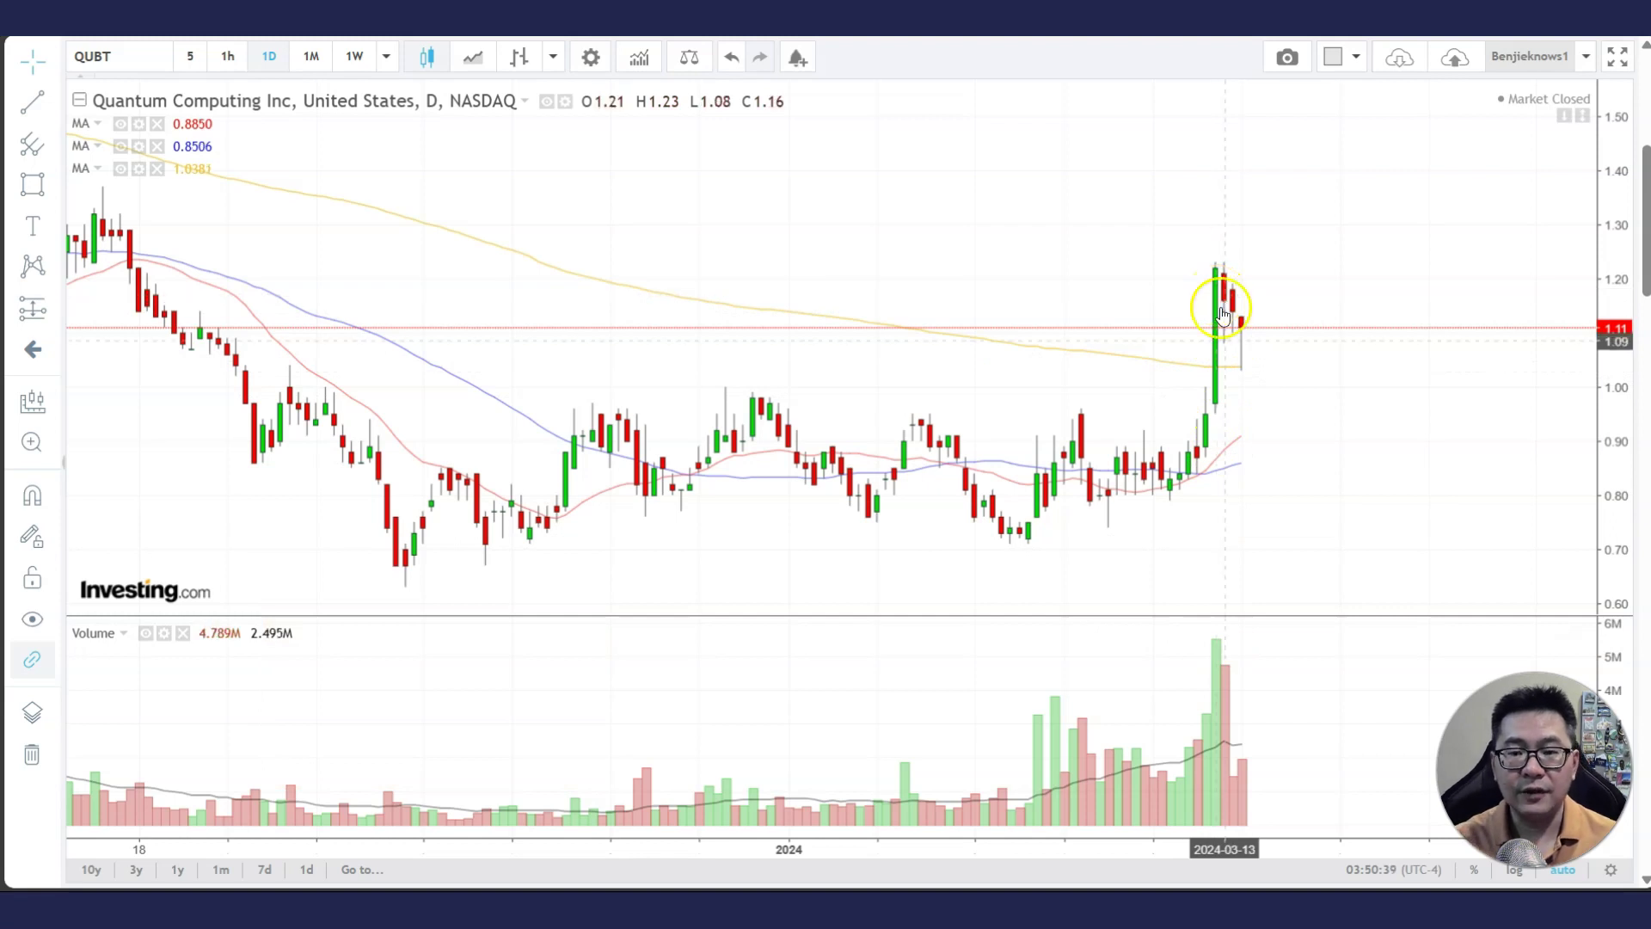
pyautogui.scroll(1, 1220, 384)
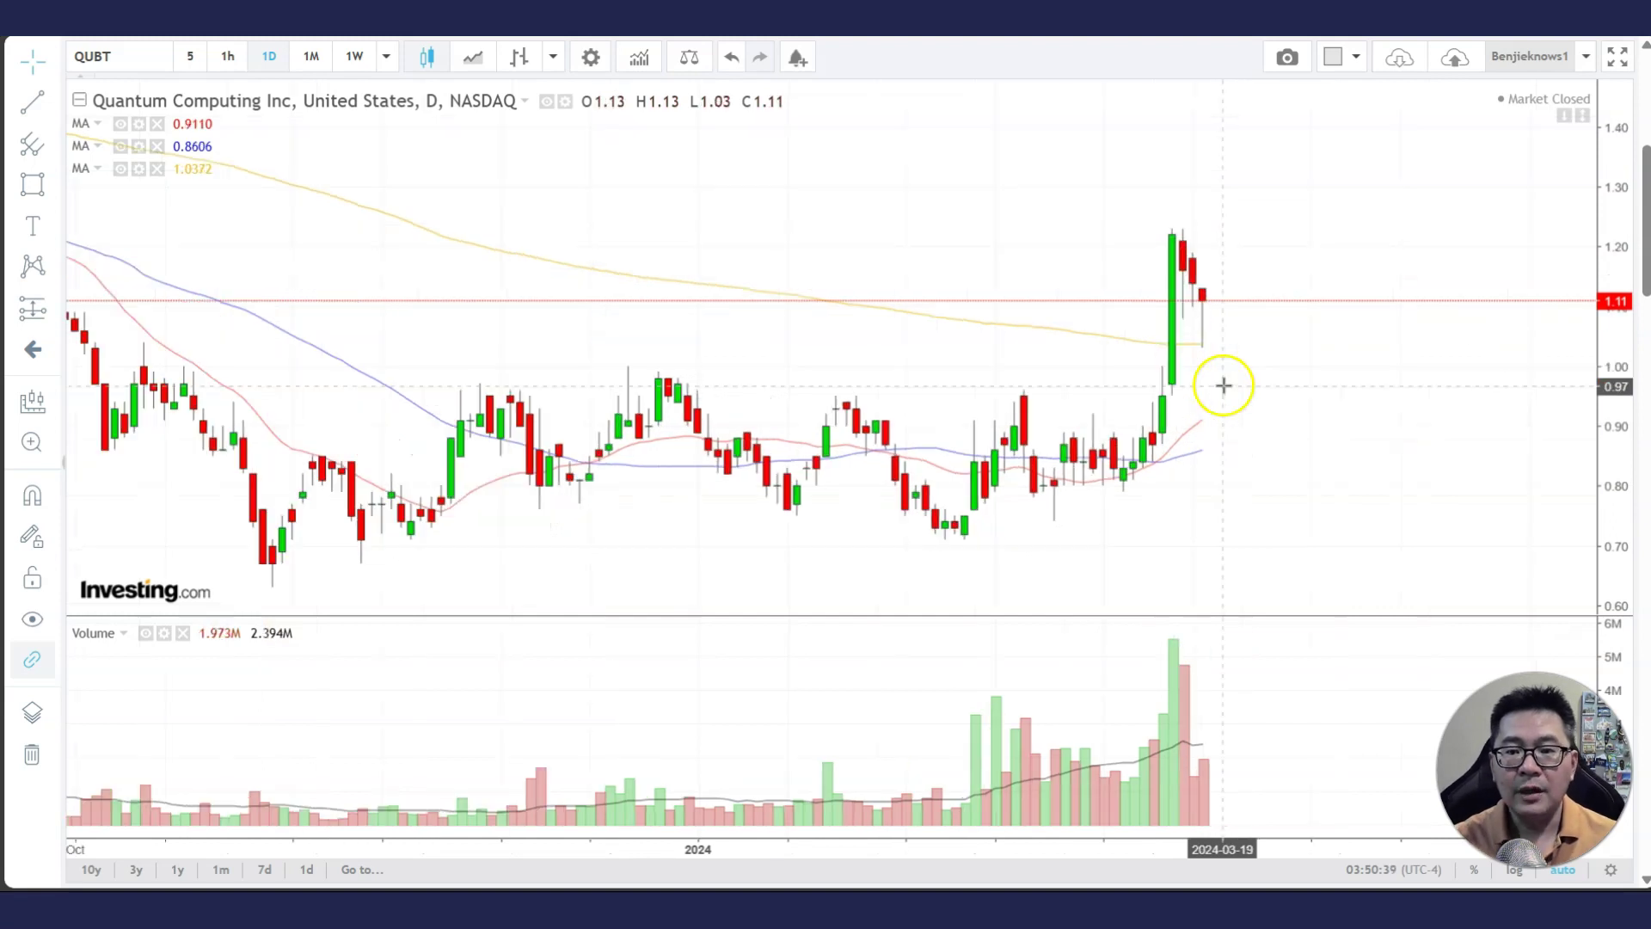
pyautogui.click(49, 114)
pyautogui.click(97, 101)
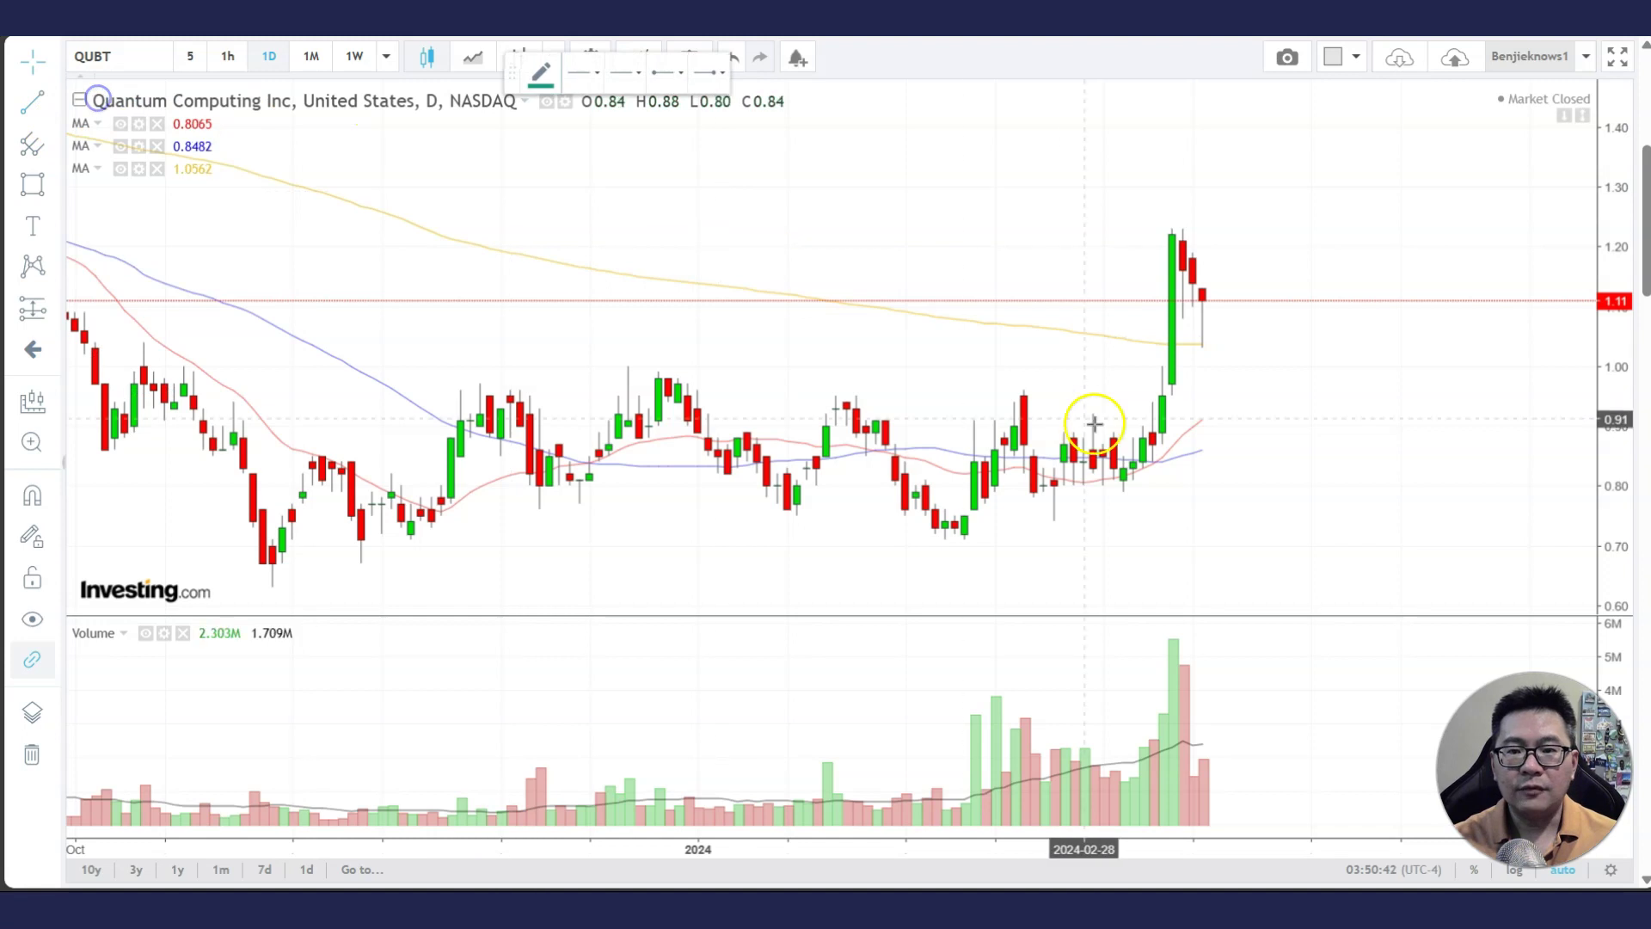
pyautogui.click(1024, 387)
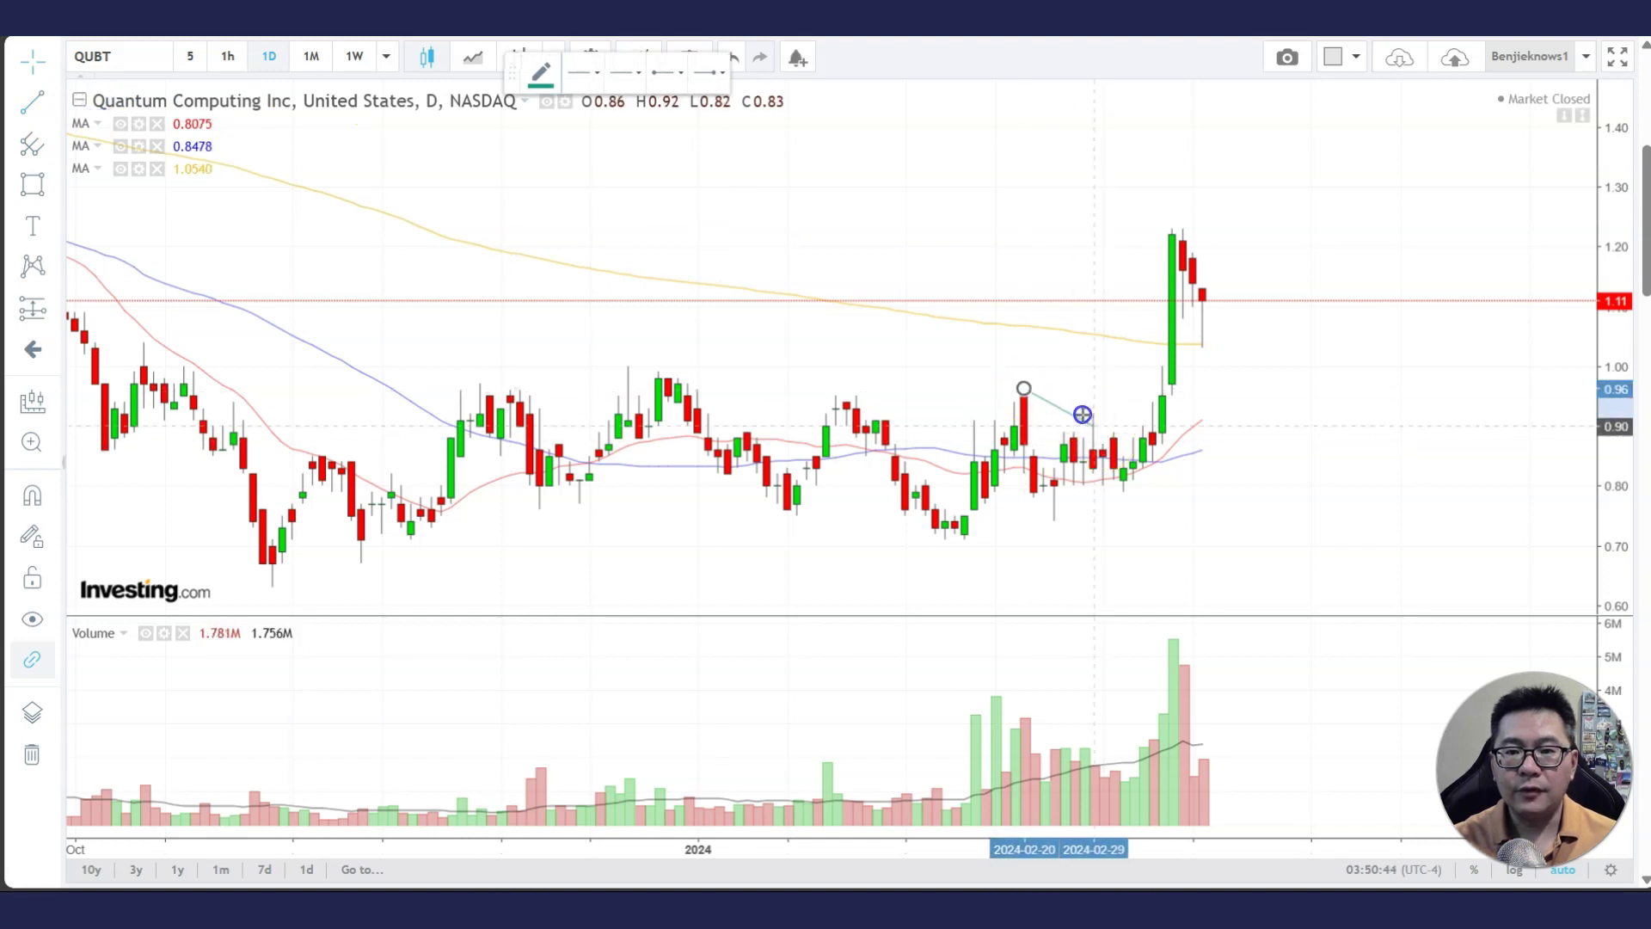
pyautogui.click(1167, 439)
# - Draw a rising trend line below the consolidation, from about 0.74 on 2024-02-23 to about 0.82 on 2024-03-11, and deselect it
pyautogui.click(60, 94)
pyautogui.click(86, 100)
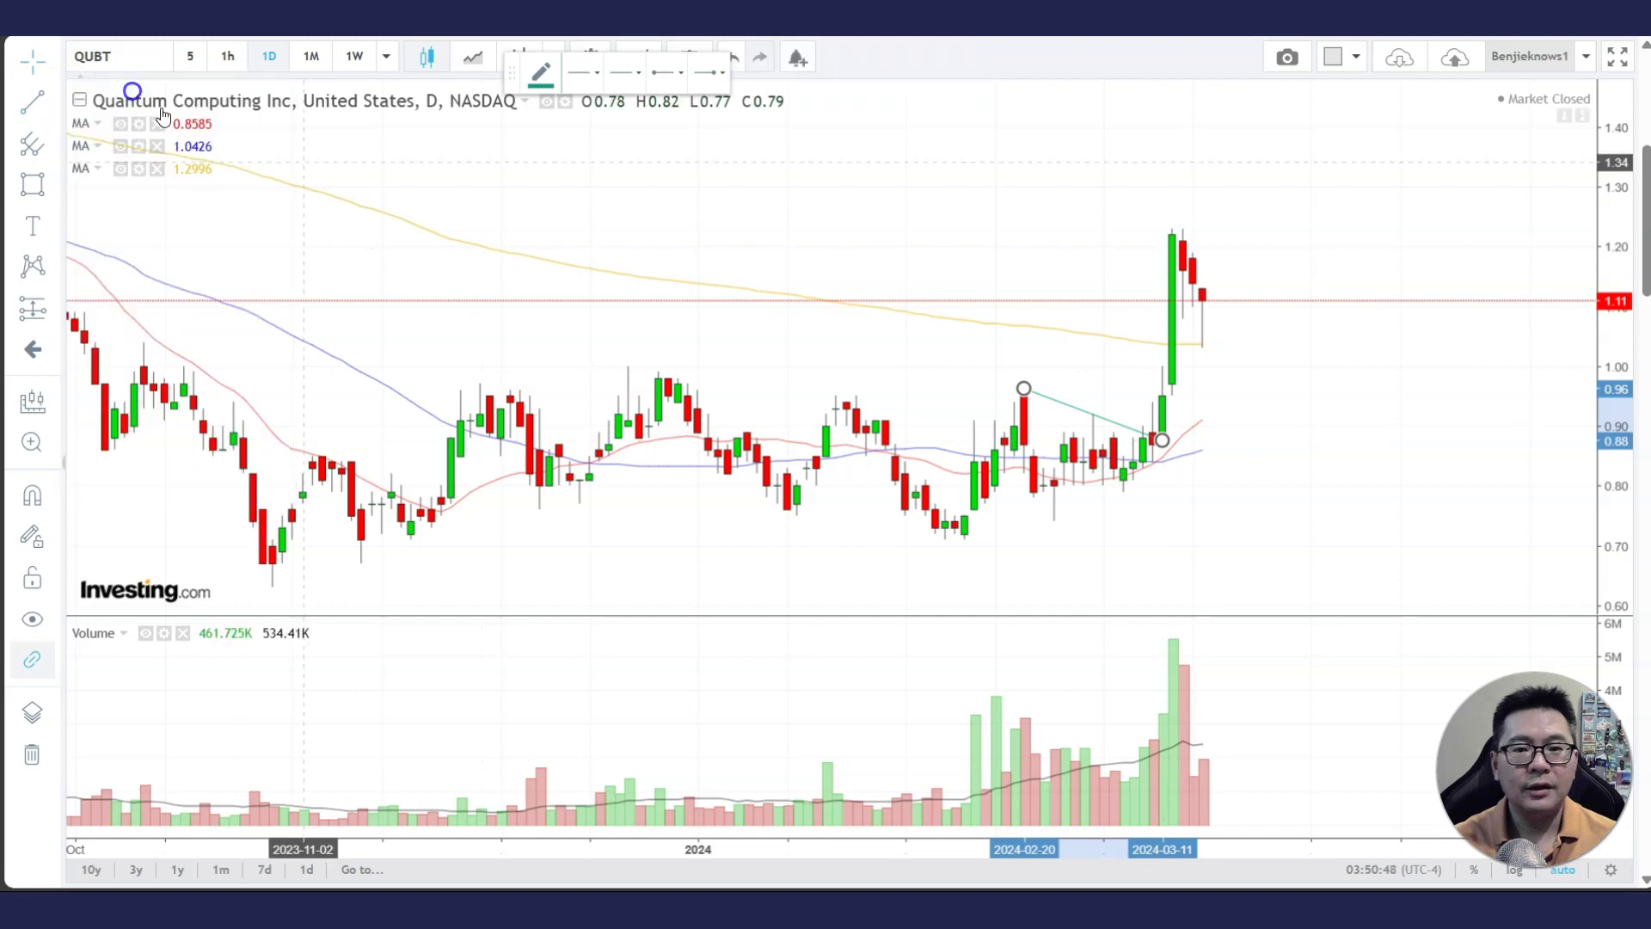
pyautogui.click(1052, 522)
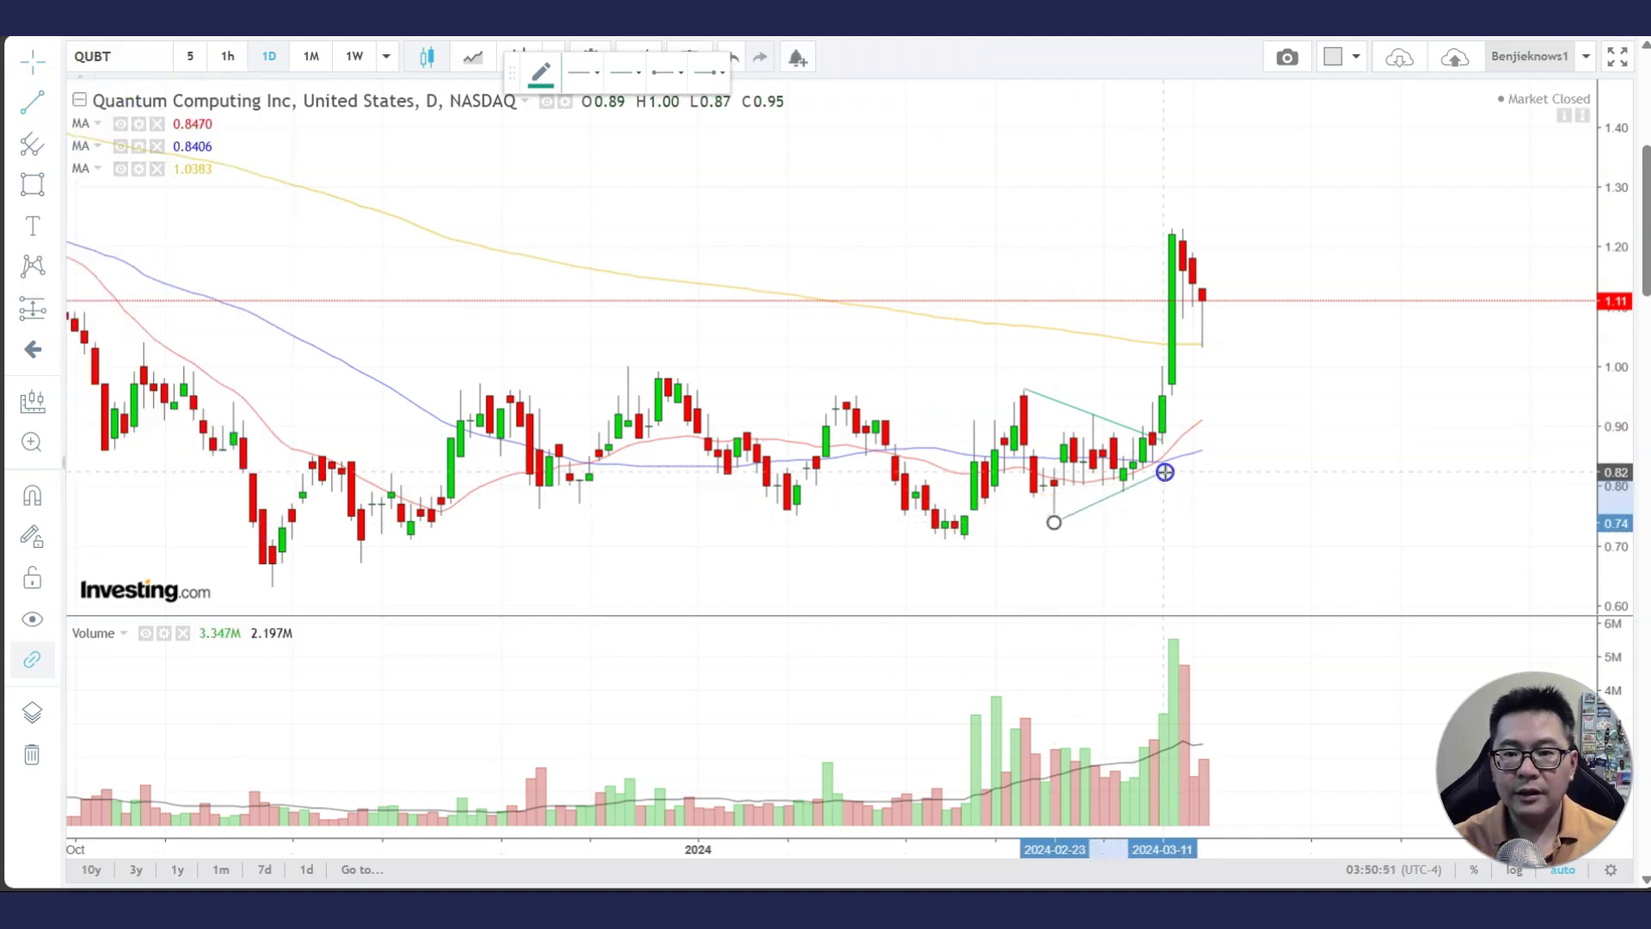
pyautogui.click(1165, 470)
pyautogui.click(1184, 542)
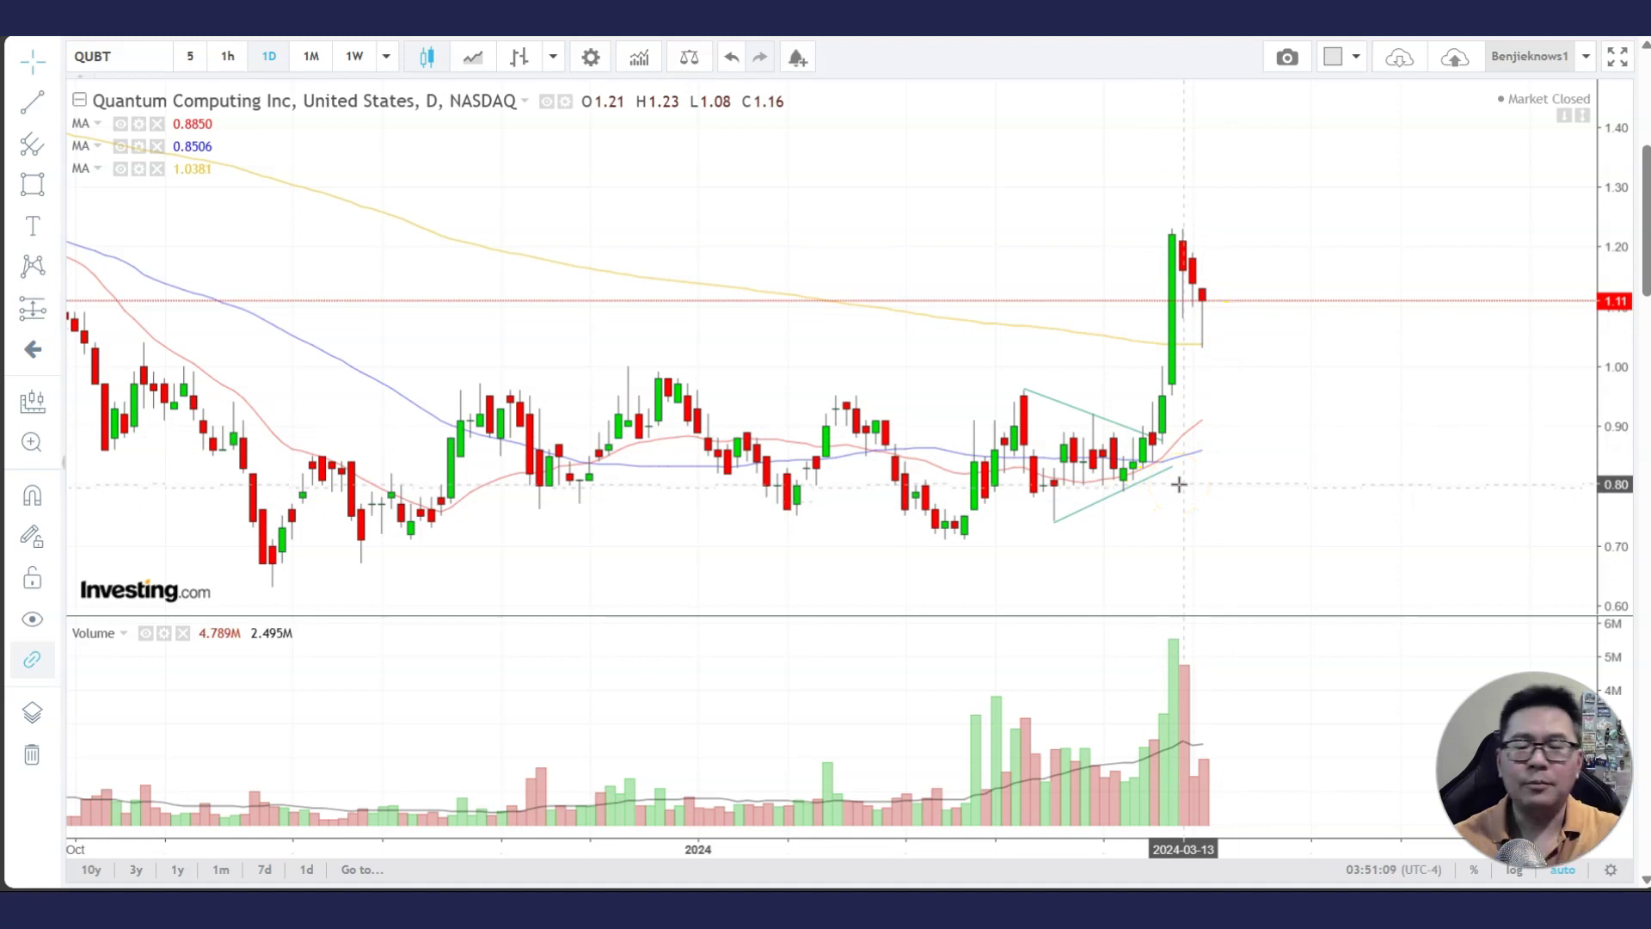
pyautogui.click(1167, 416)
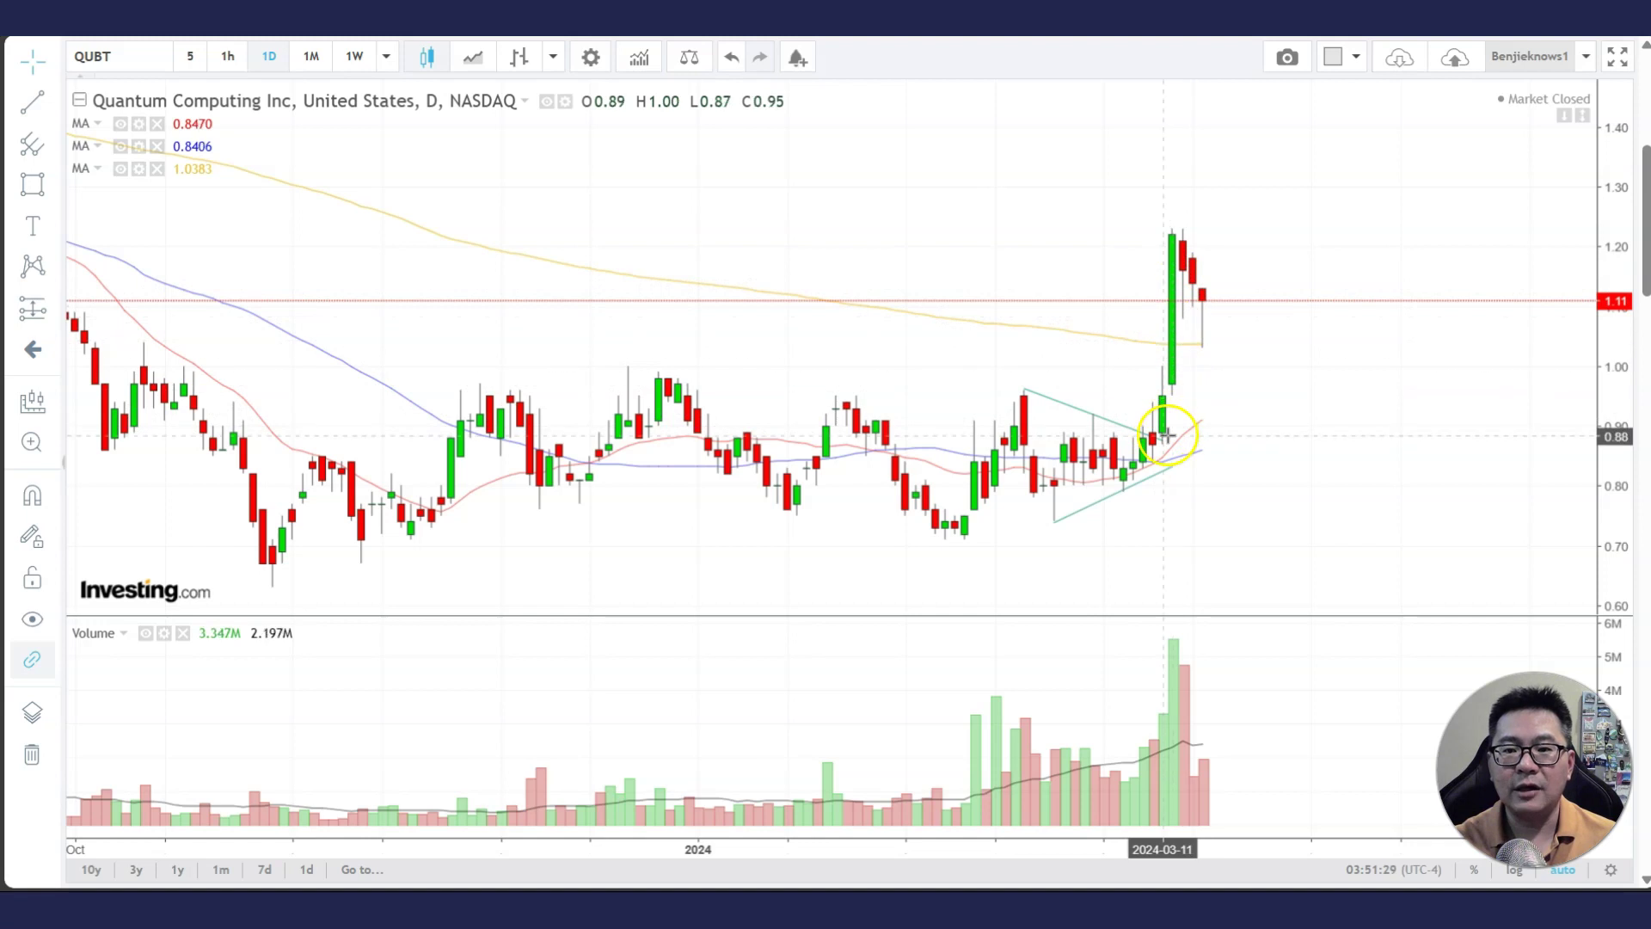
# - Draw a vertical line on 2024-02-16 marking the triangle's height, from about 0.96 down to about 0.74
pyautogui.click(53, 106)
pyautogui.click(114, 96)
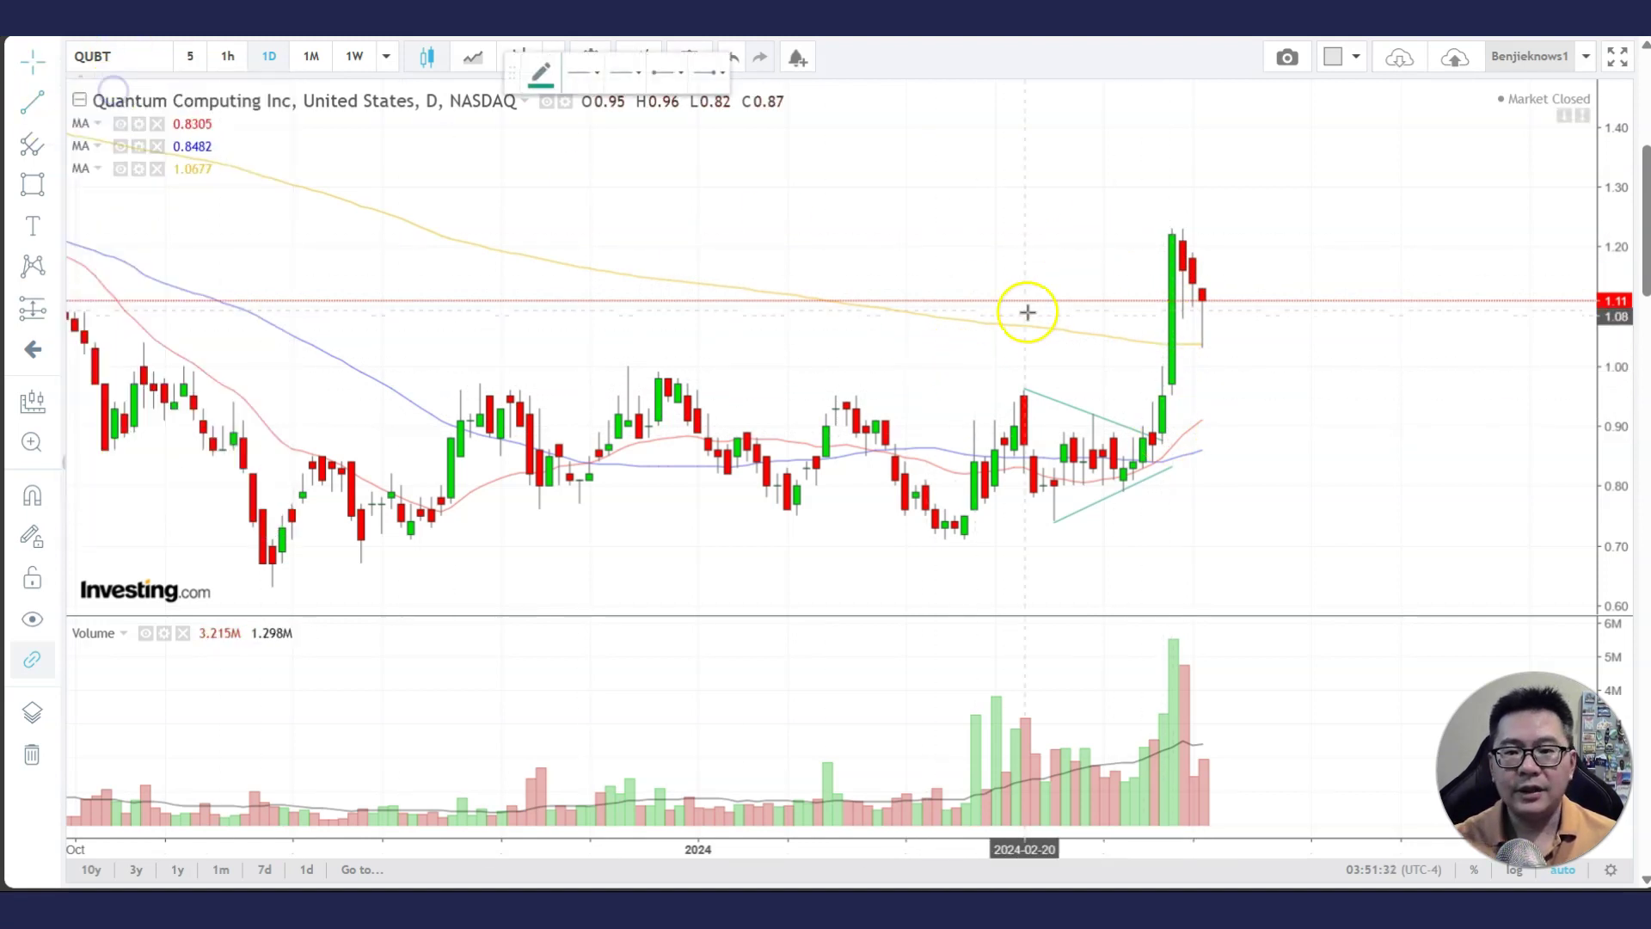
pyautogui.click(1010, 389)
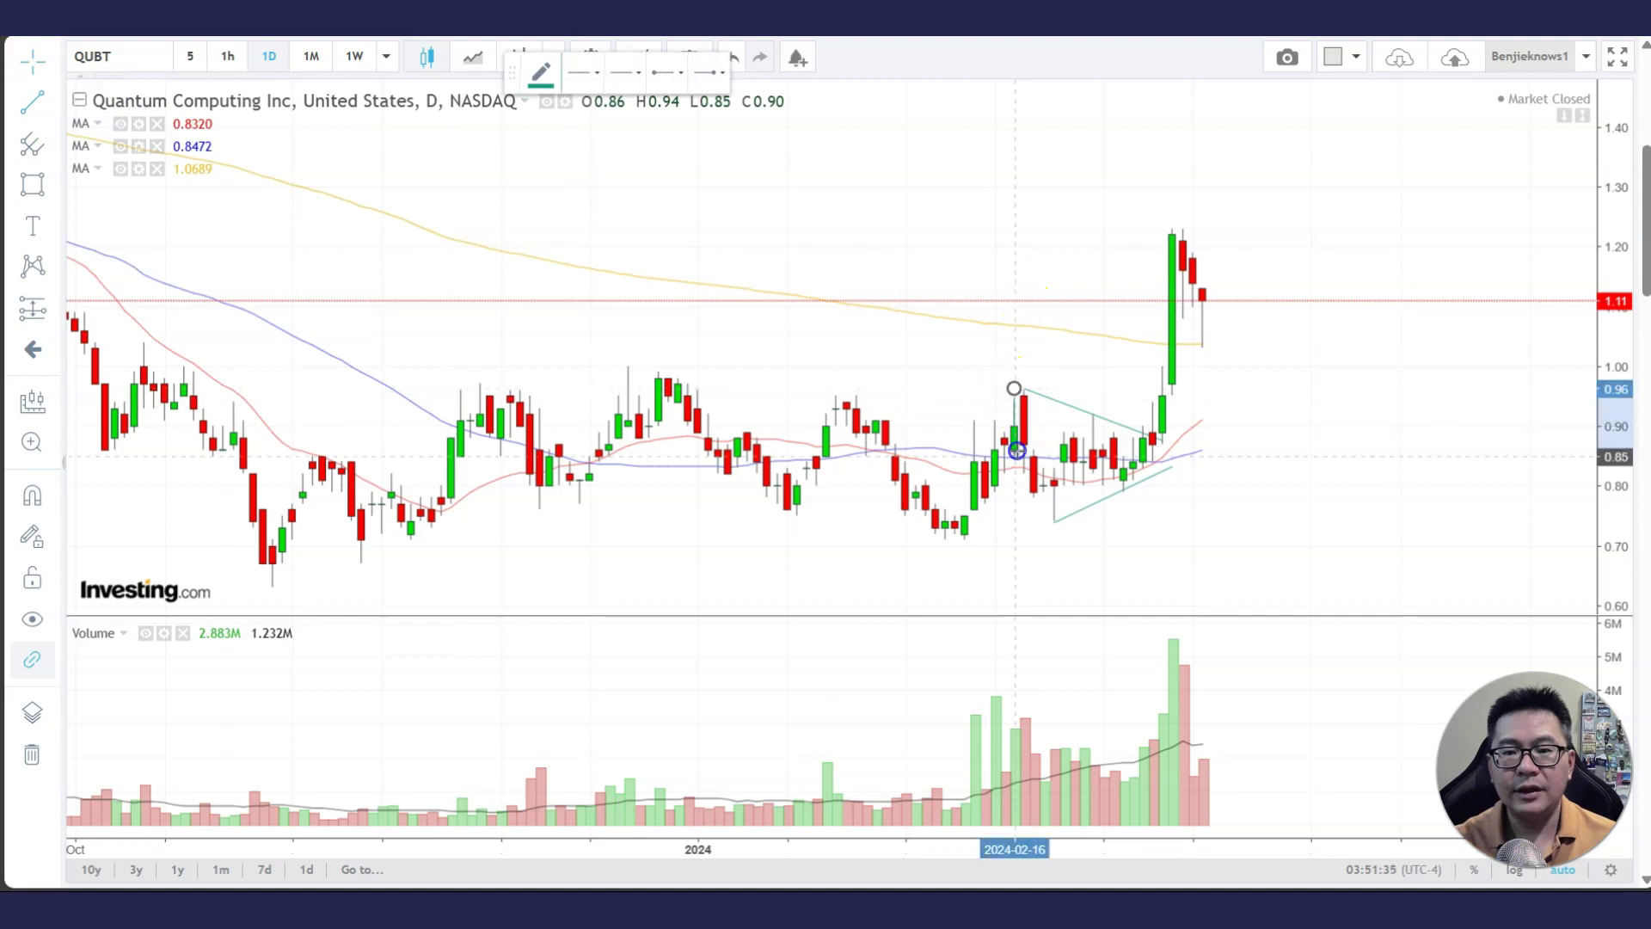
pyautogui.click(1017, 522)
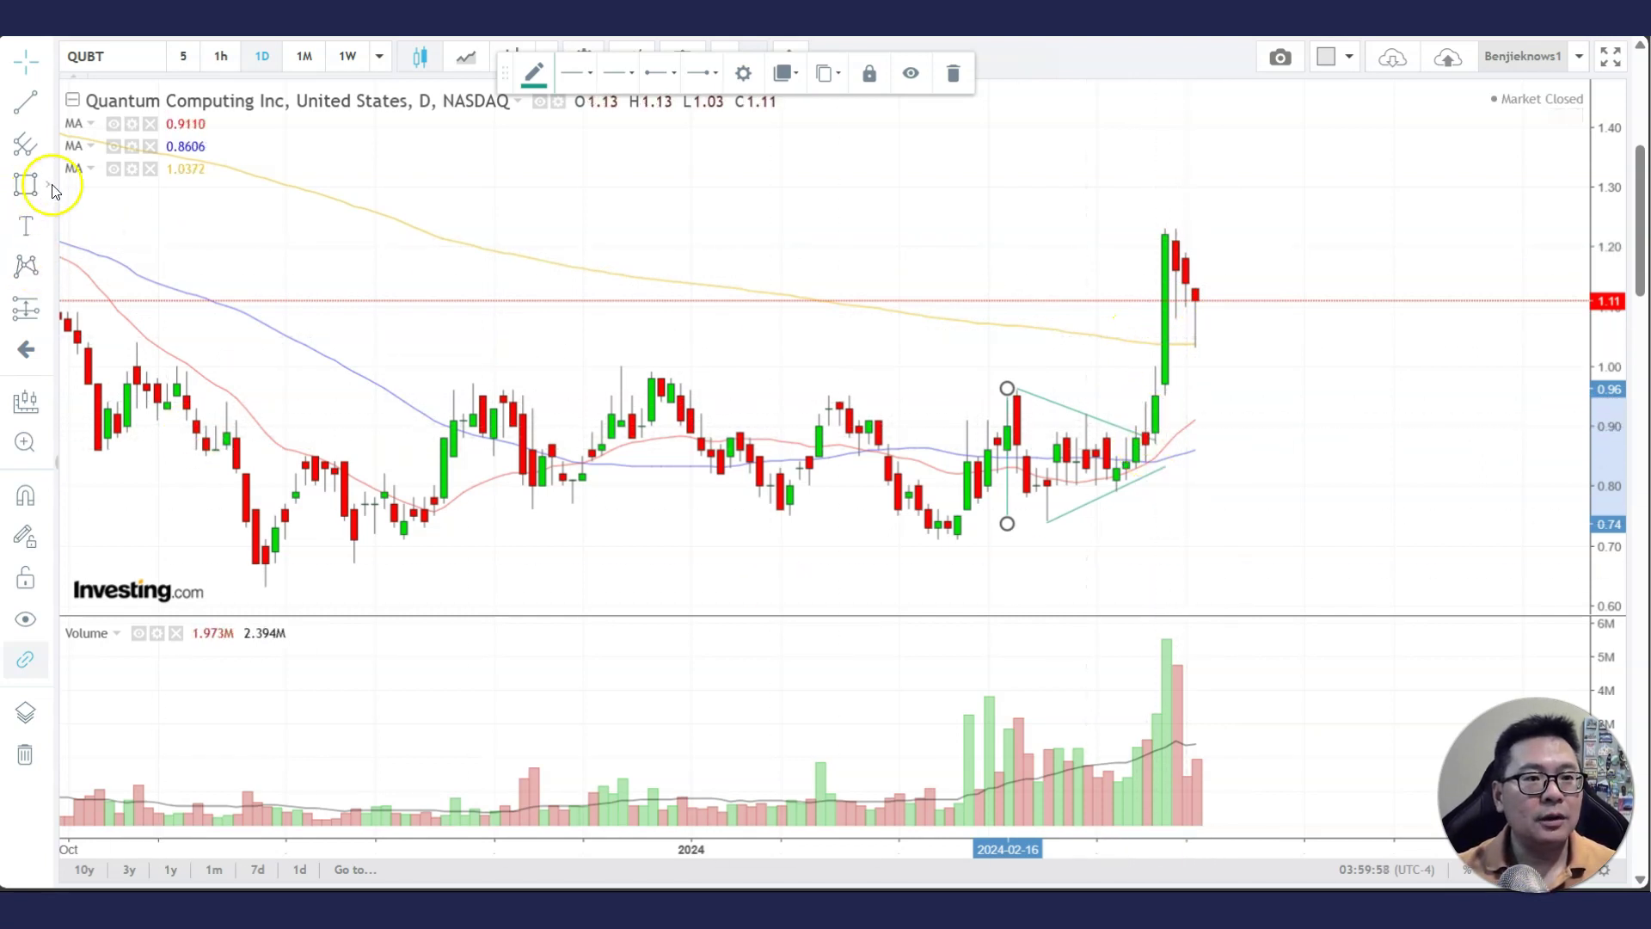
# - Draw a green-filled rectangle over the resistance zone, from about 0.99 on 2023-11-24 to about 0.91 on 2024-03-18
pyautogui.click(50, 187)
pyautogui.click(133, 244)
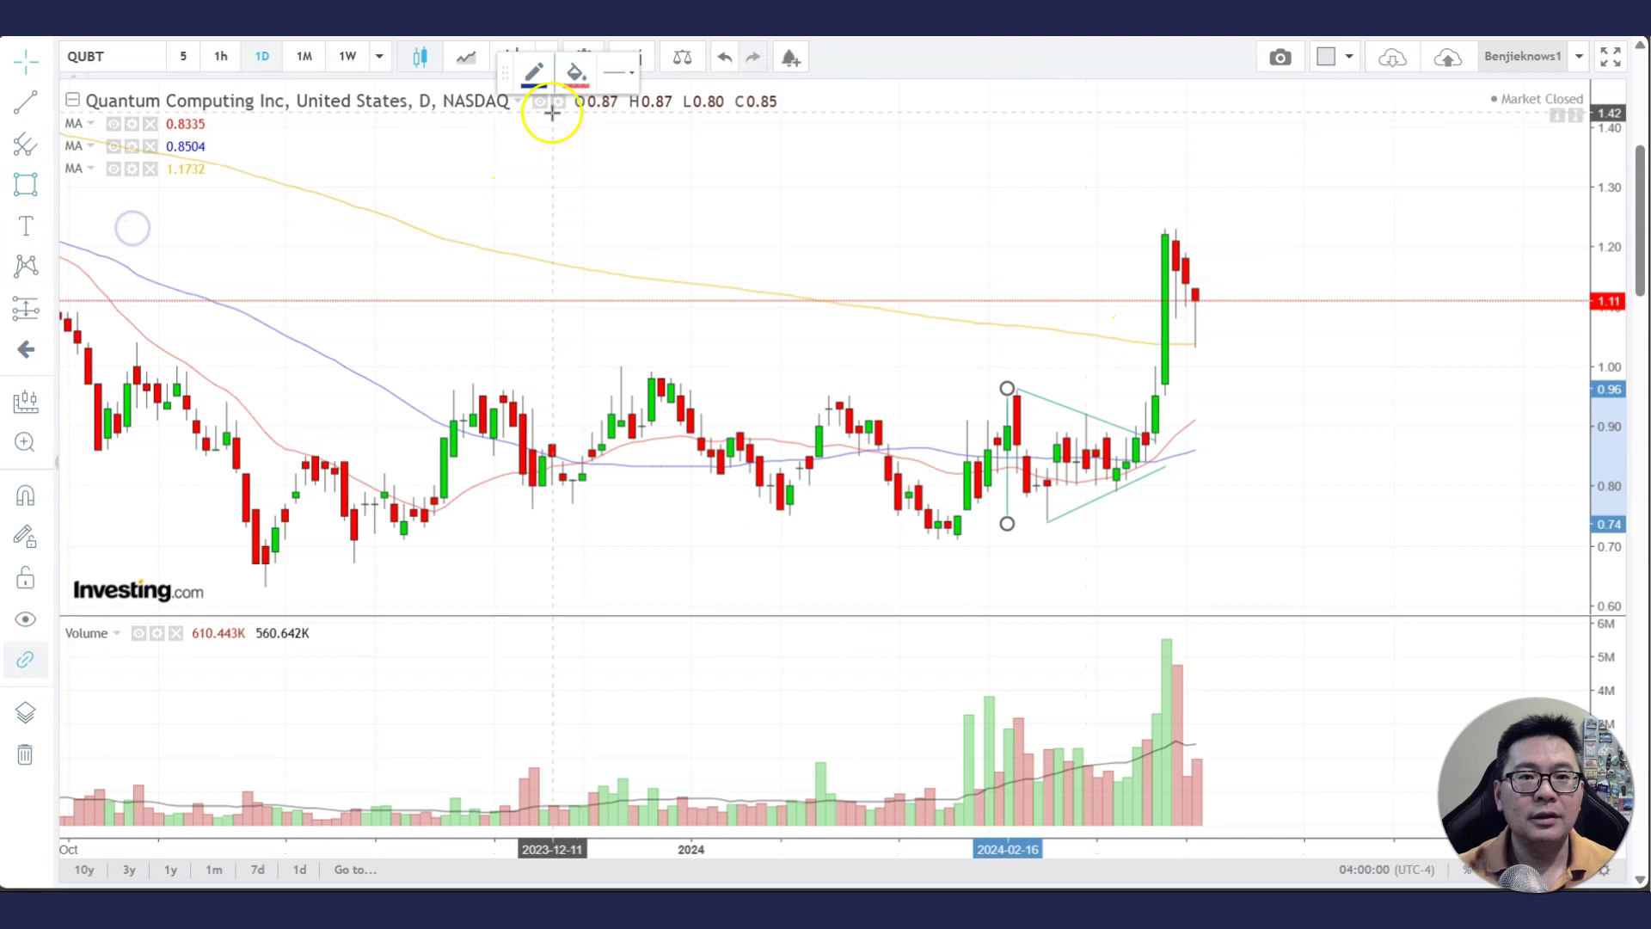
pyautogui.click(578, 76)
pyautogui.click(638, 137)
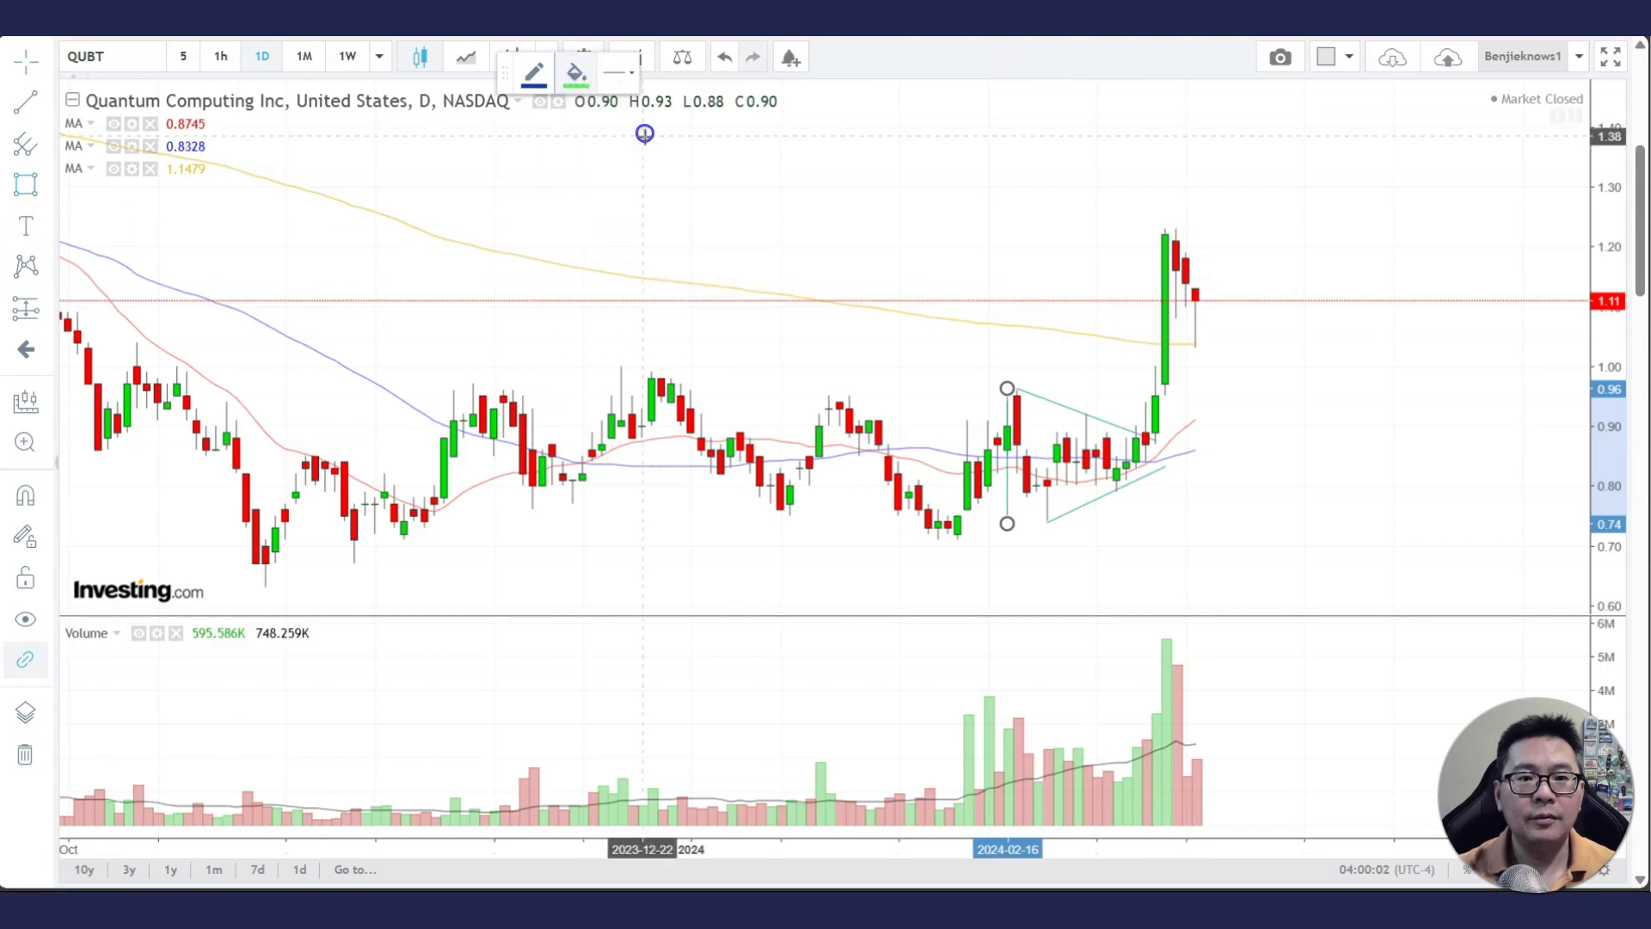
pyautogui.moveTo(443, 374); pyautogui.dragTo(1202, 420)
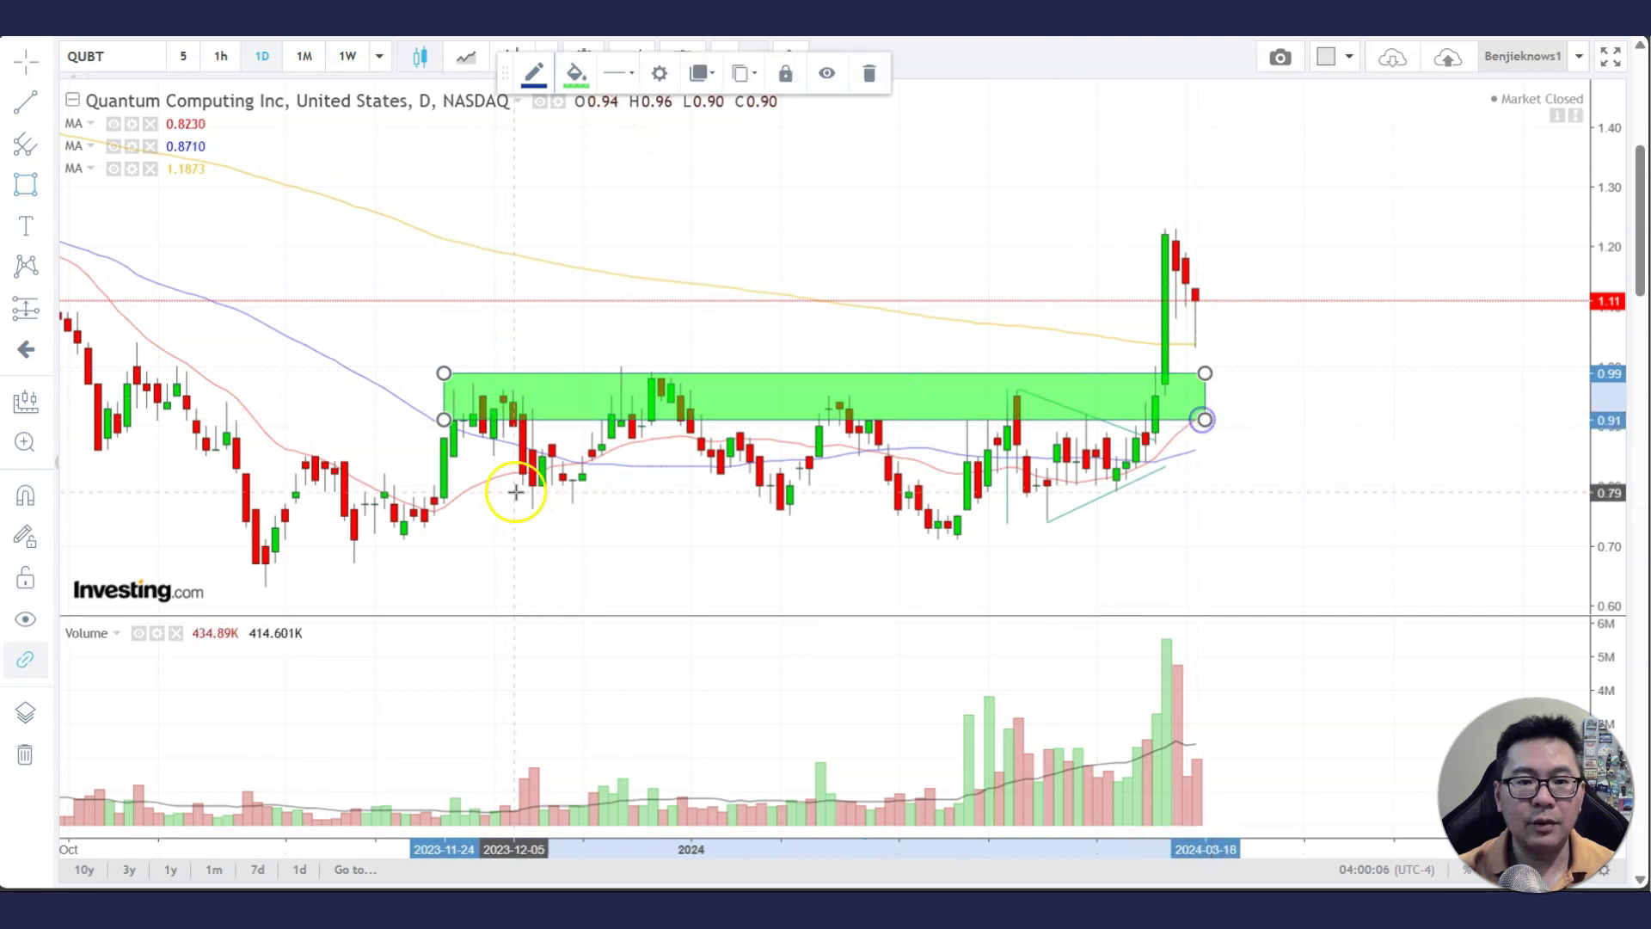
pyautogui.click(379, 525)
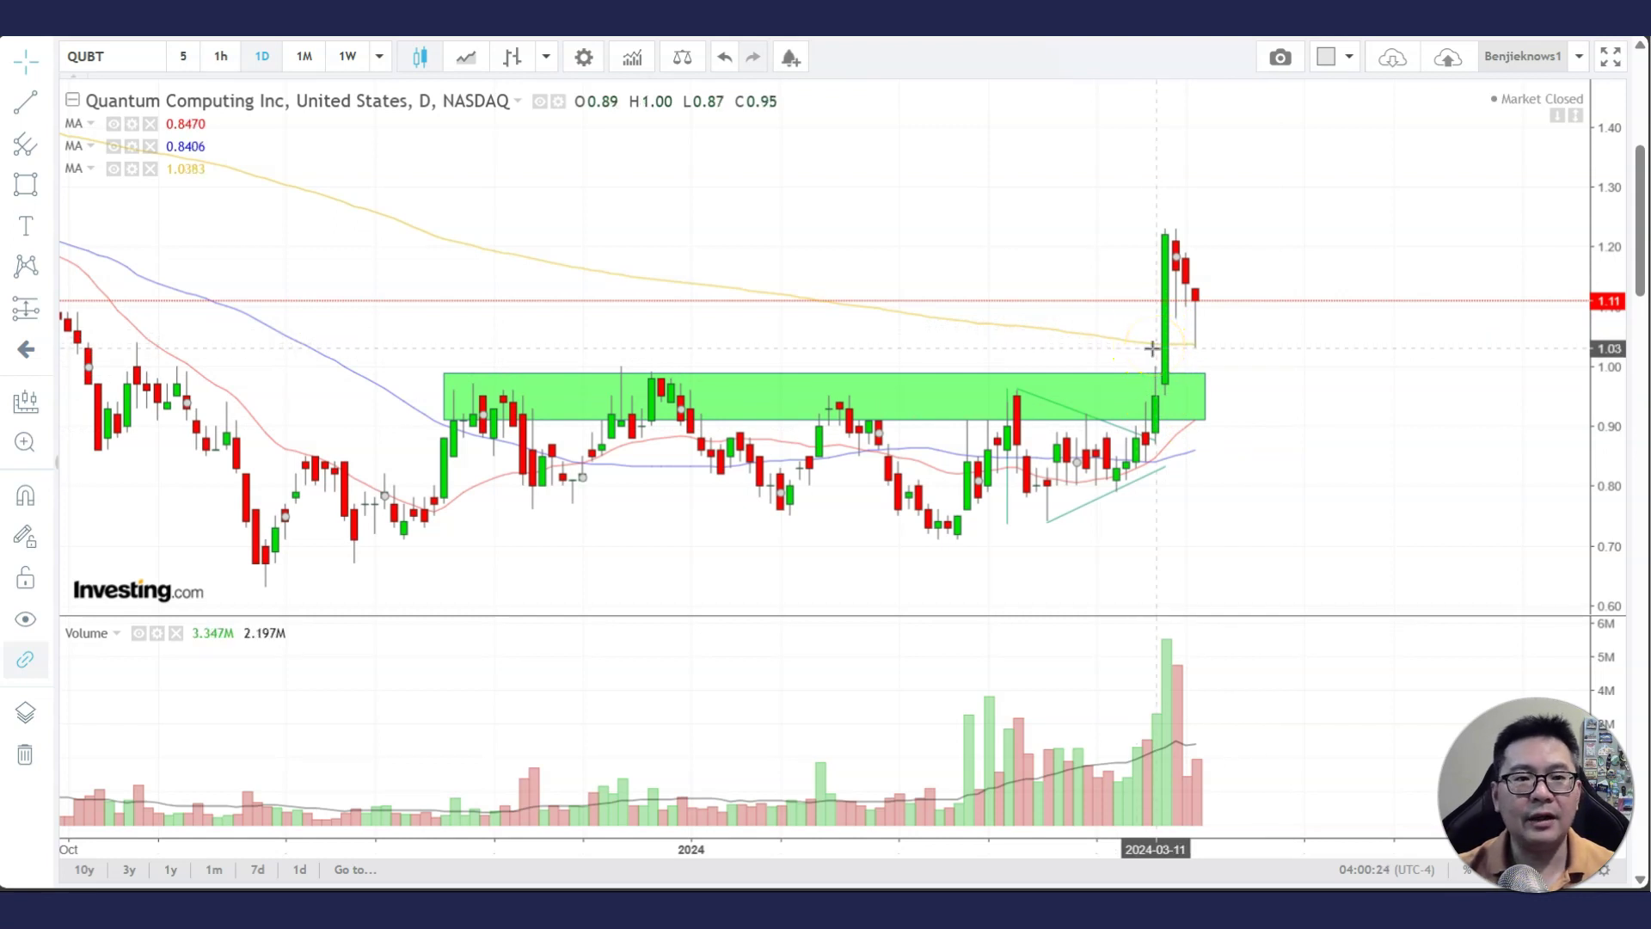
# - Examine the stock's daily price history back to 2022, including the 2023 price peaks and volume spikes
pyautogui.scroll(-5, 1153, 348)
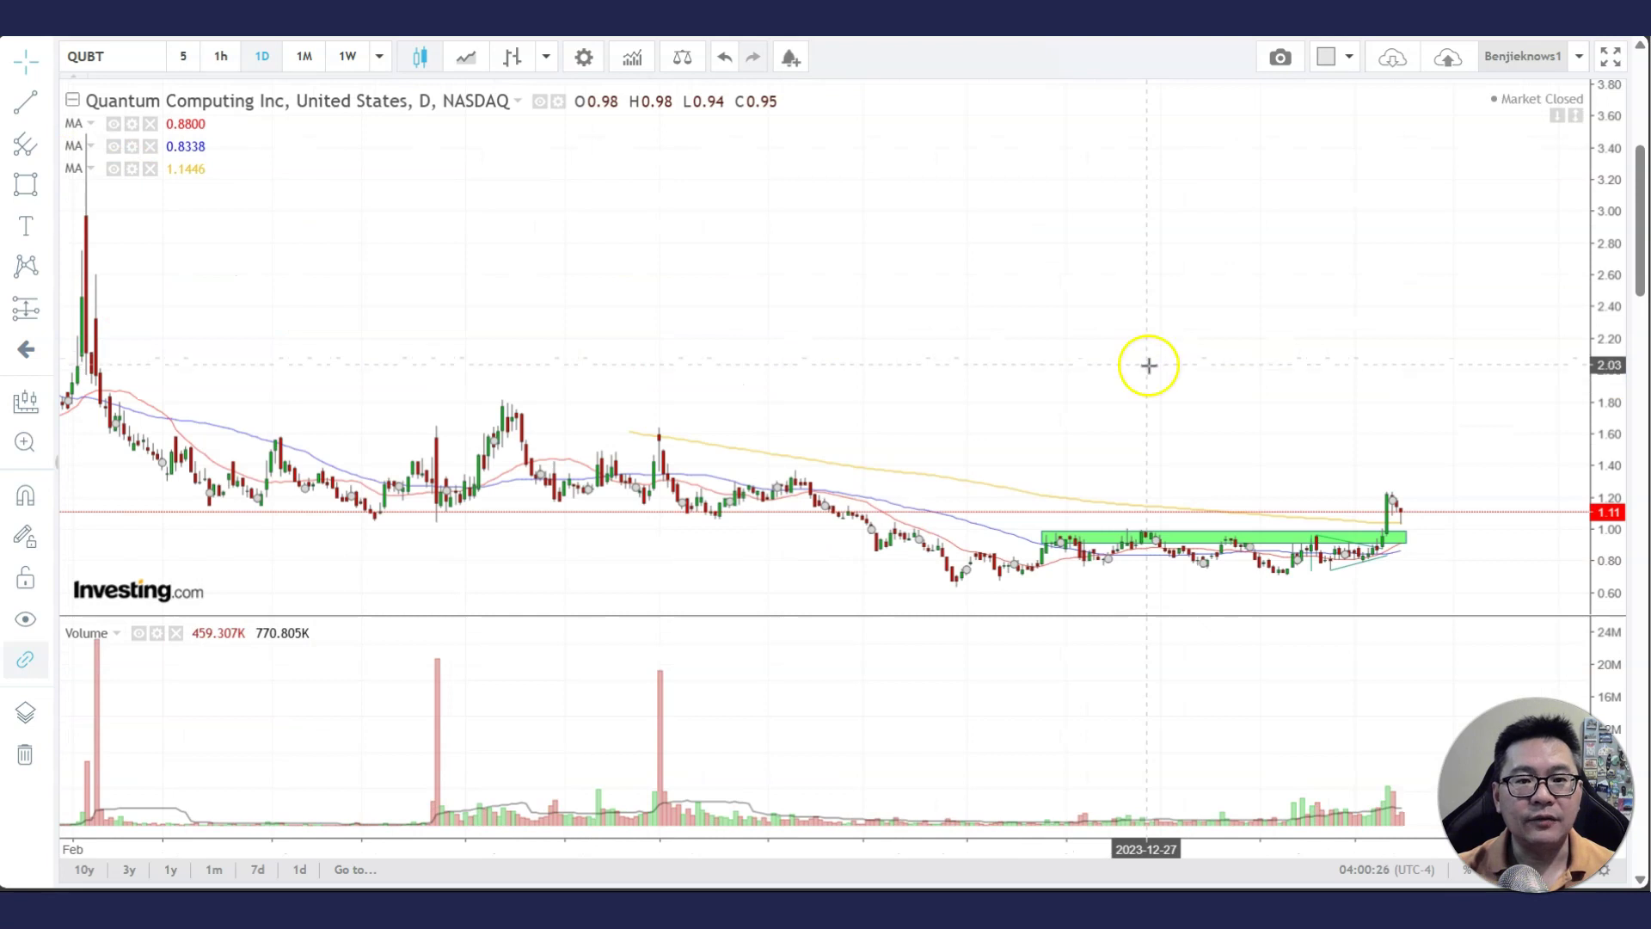
pyautogui.scroll(3, 1148, 365)
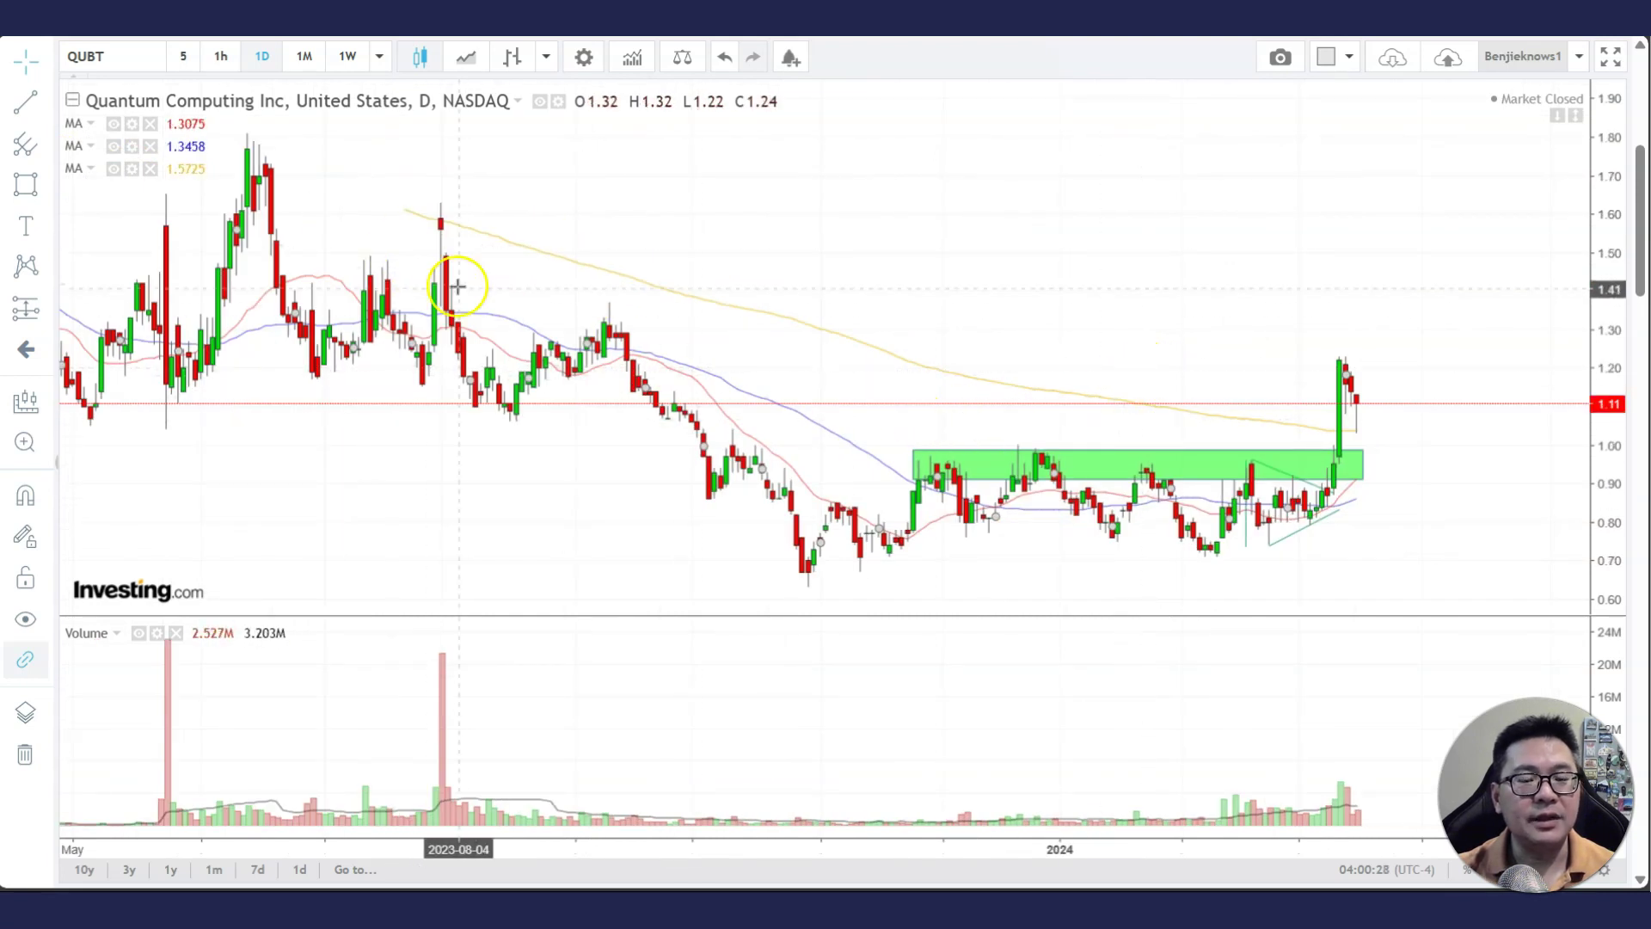
pyautogui.scroll(-4, 965, 339)
pyautogui.scroll(2, 1071, 345)
pyautogui.scroll(-4, 1071, 344)
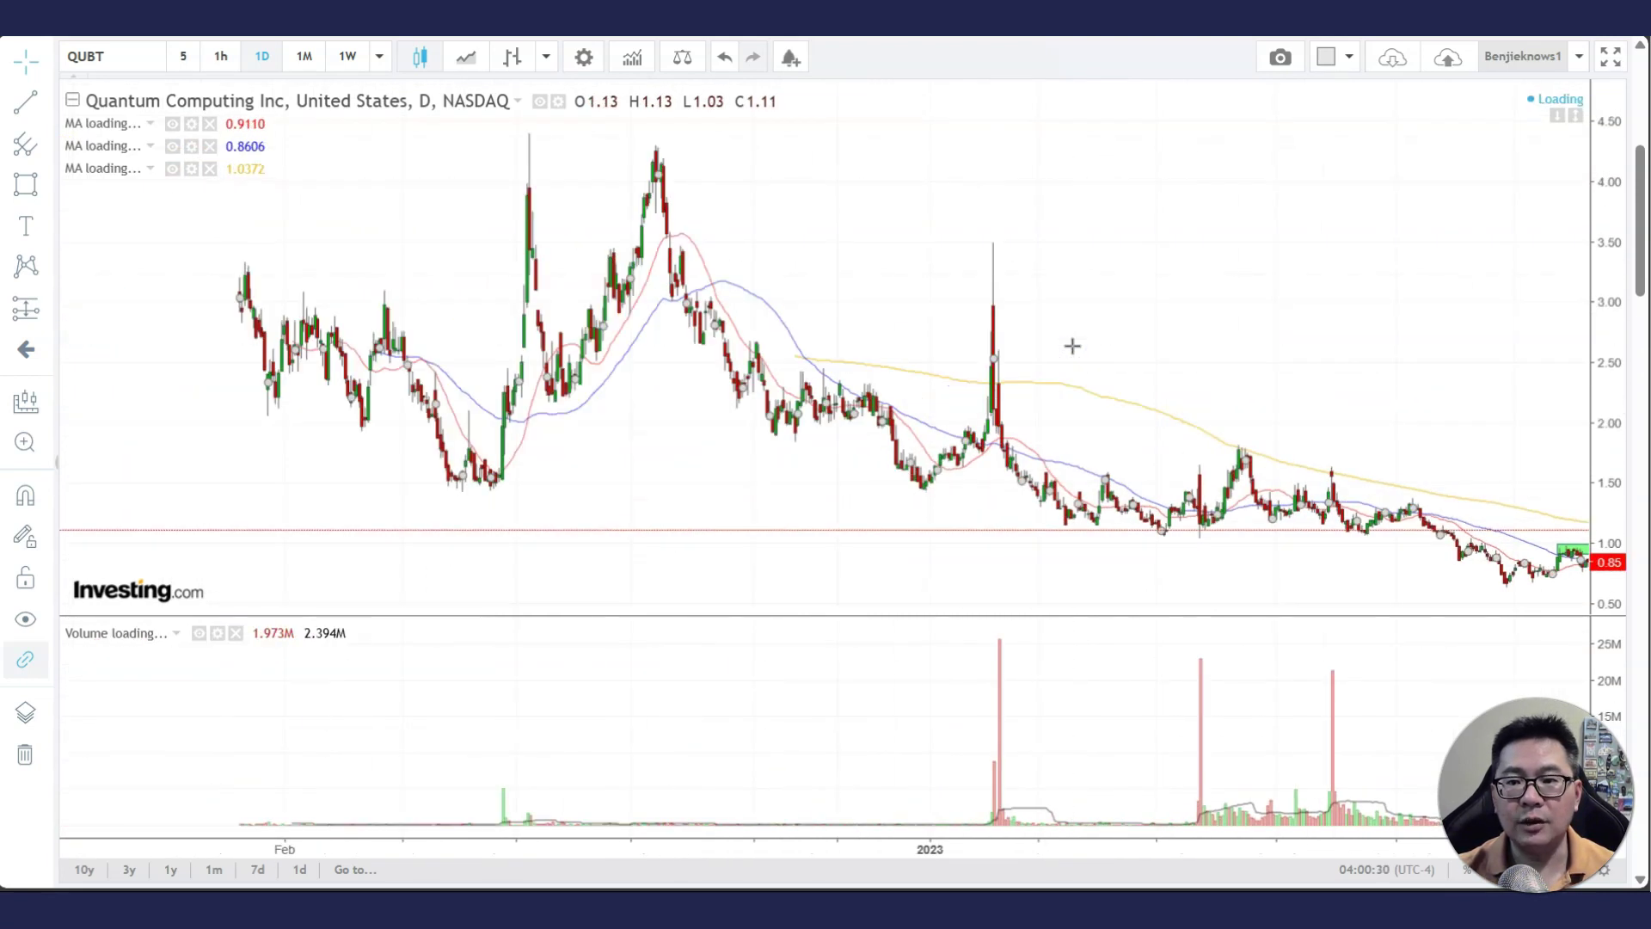
pyautogui.scroll(3, 1066, 350)
pyautogui.scroll(2, 1065, 350)
pyautogui.scroll(2, 1146, 405)
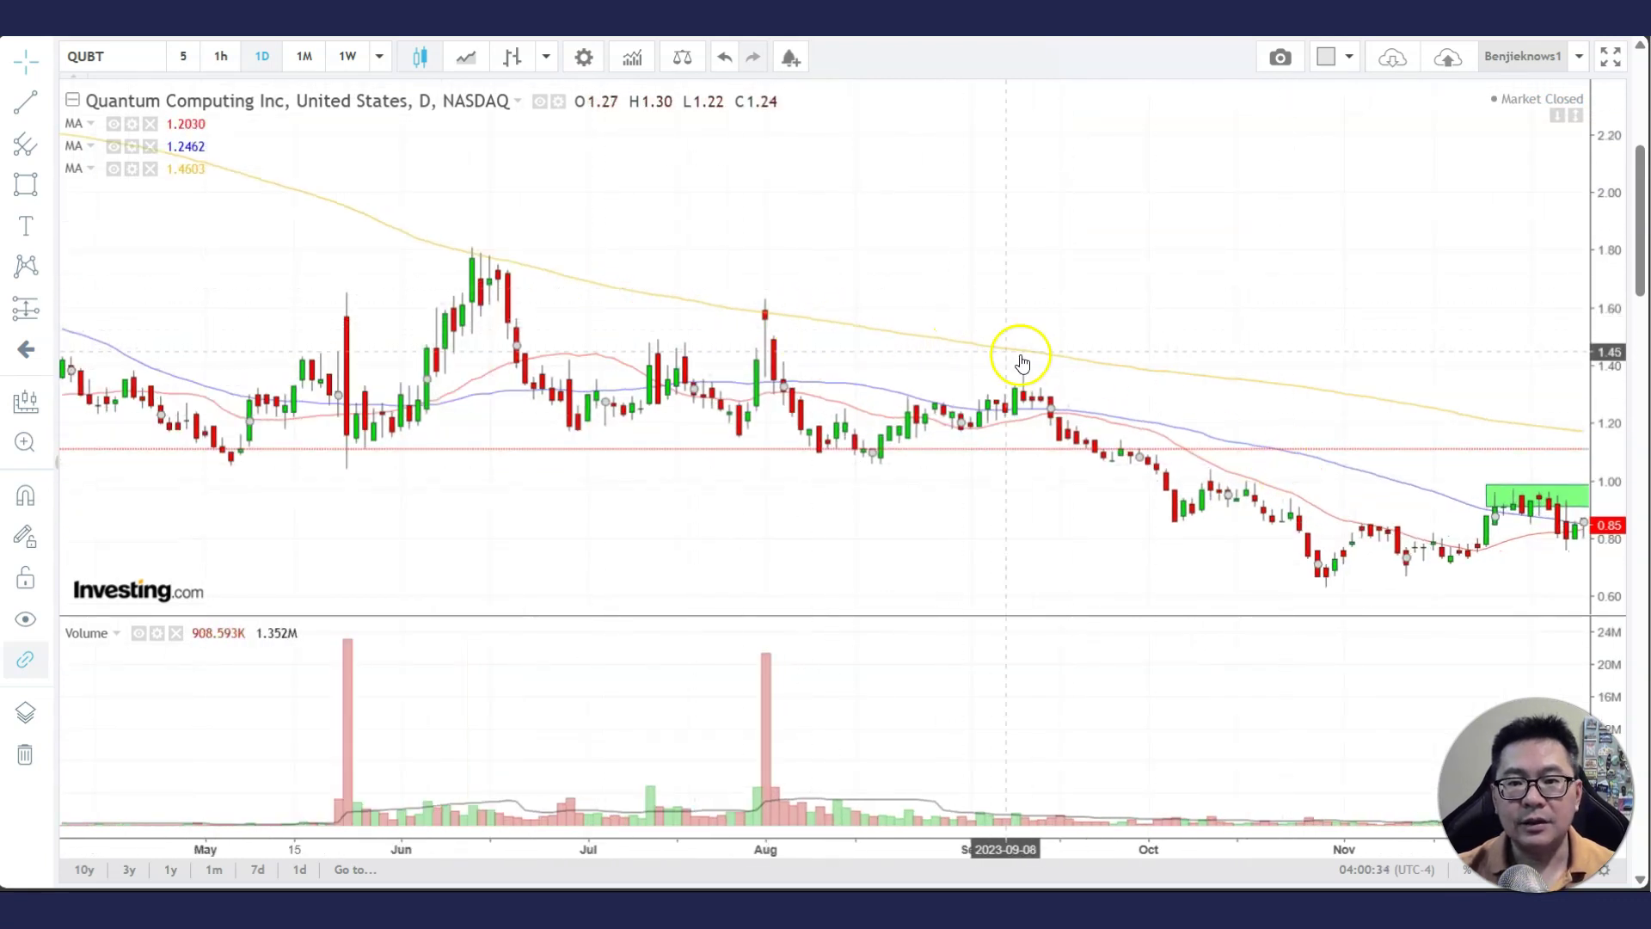
pyautogui.moveTo(1453, 449); pyautogui.dragTo(611, 357)
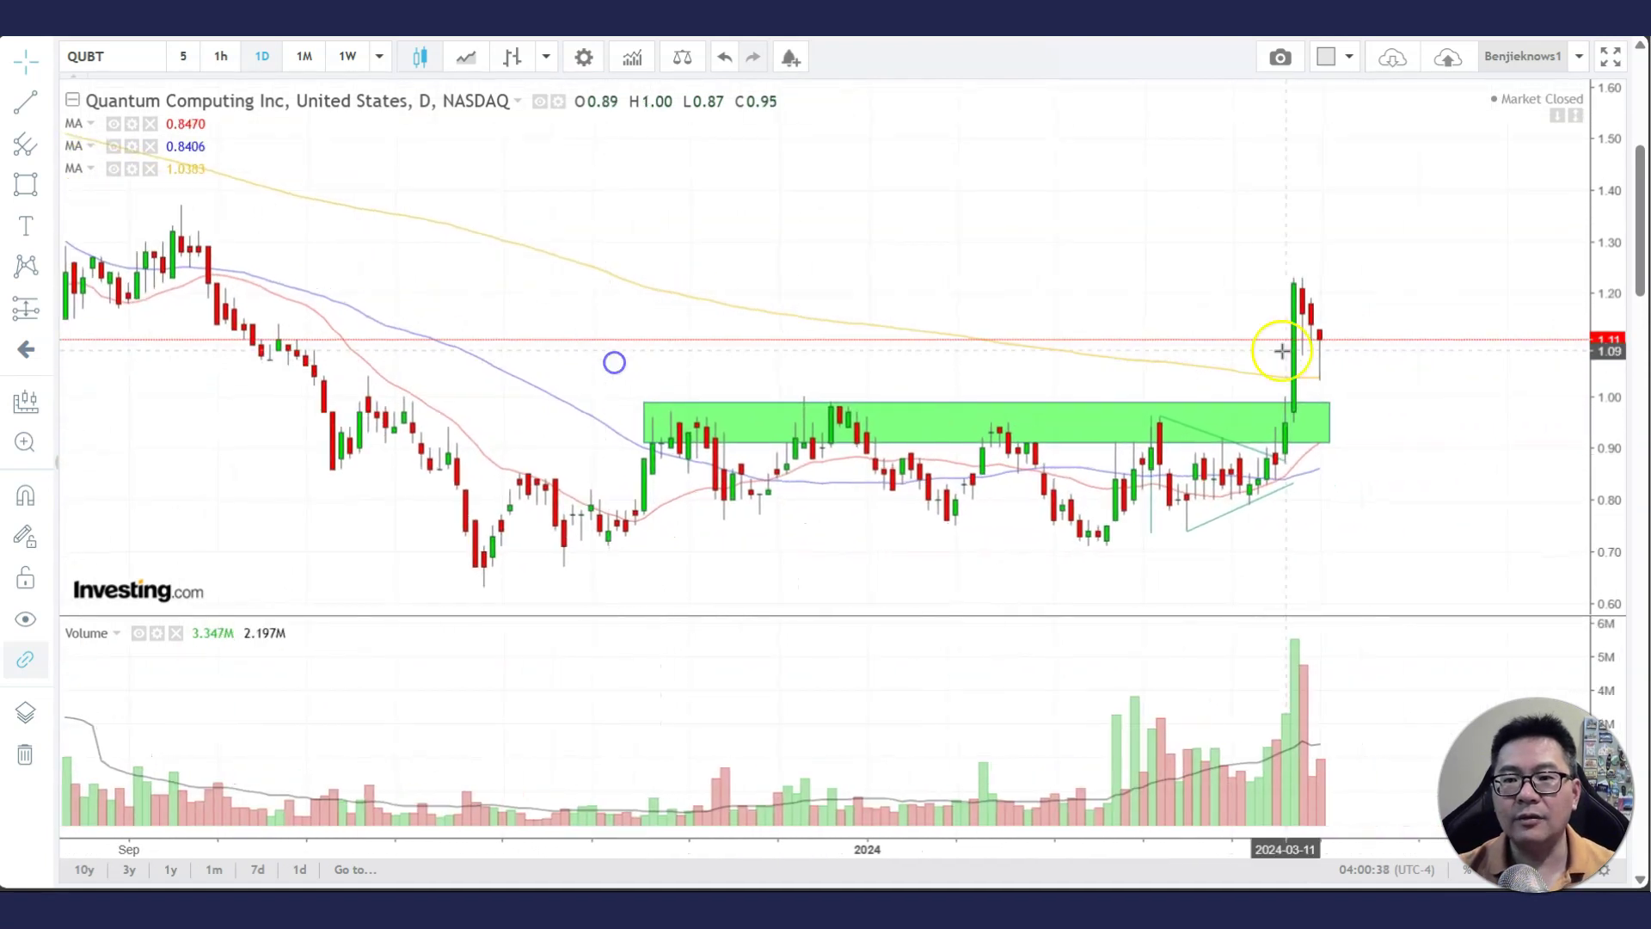
# - Examine the March 2024 breakout above the green zone and compare it with the earlier 2023 price levels
pyautogui.scroll(1, 1359, 357)
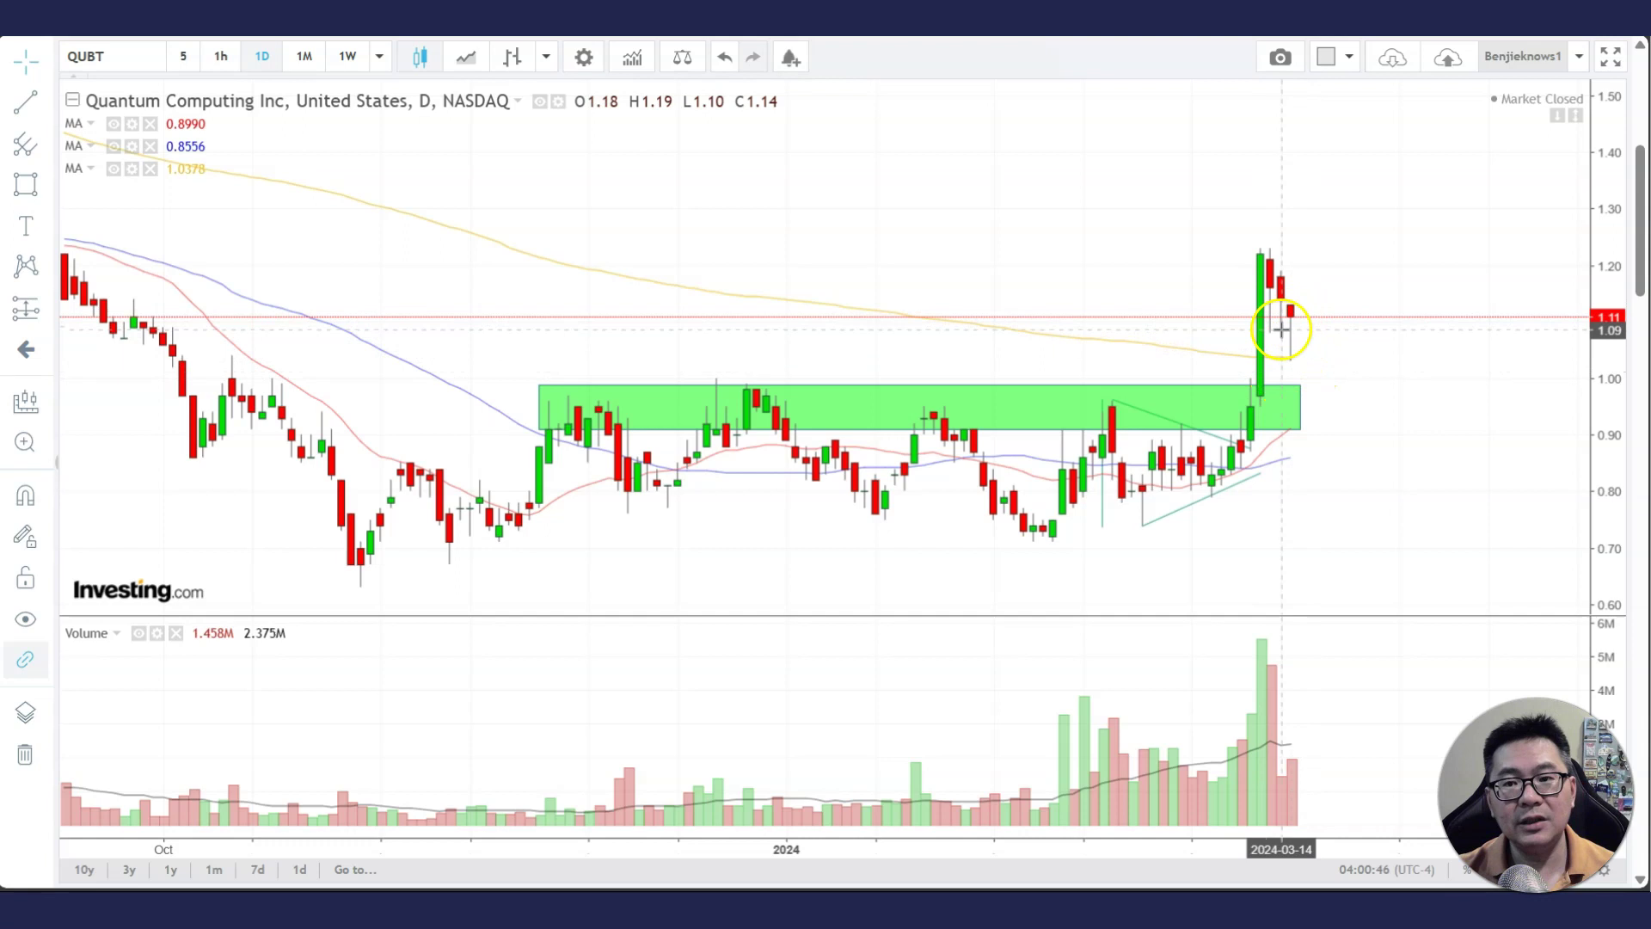
pyautogui.scroll(2, 1315, 350)
pyautogui.scroll(-2, 1315, 350)
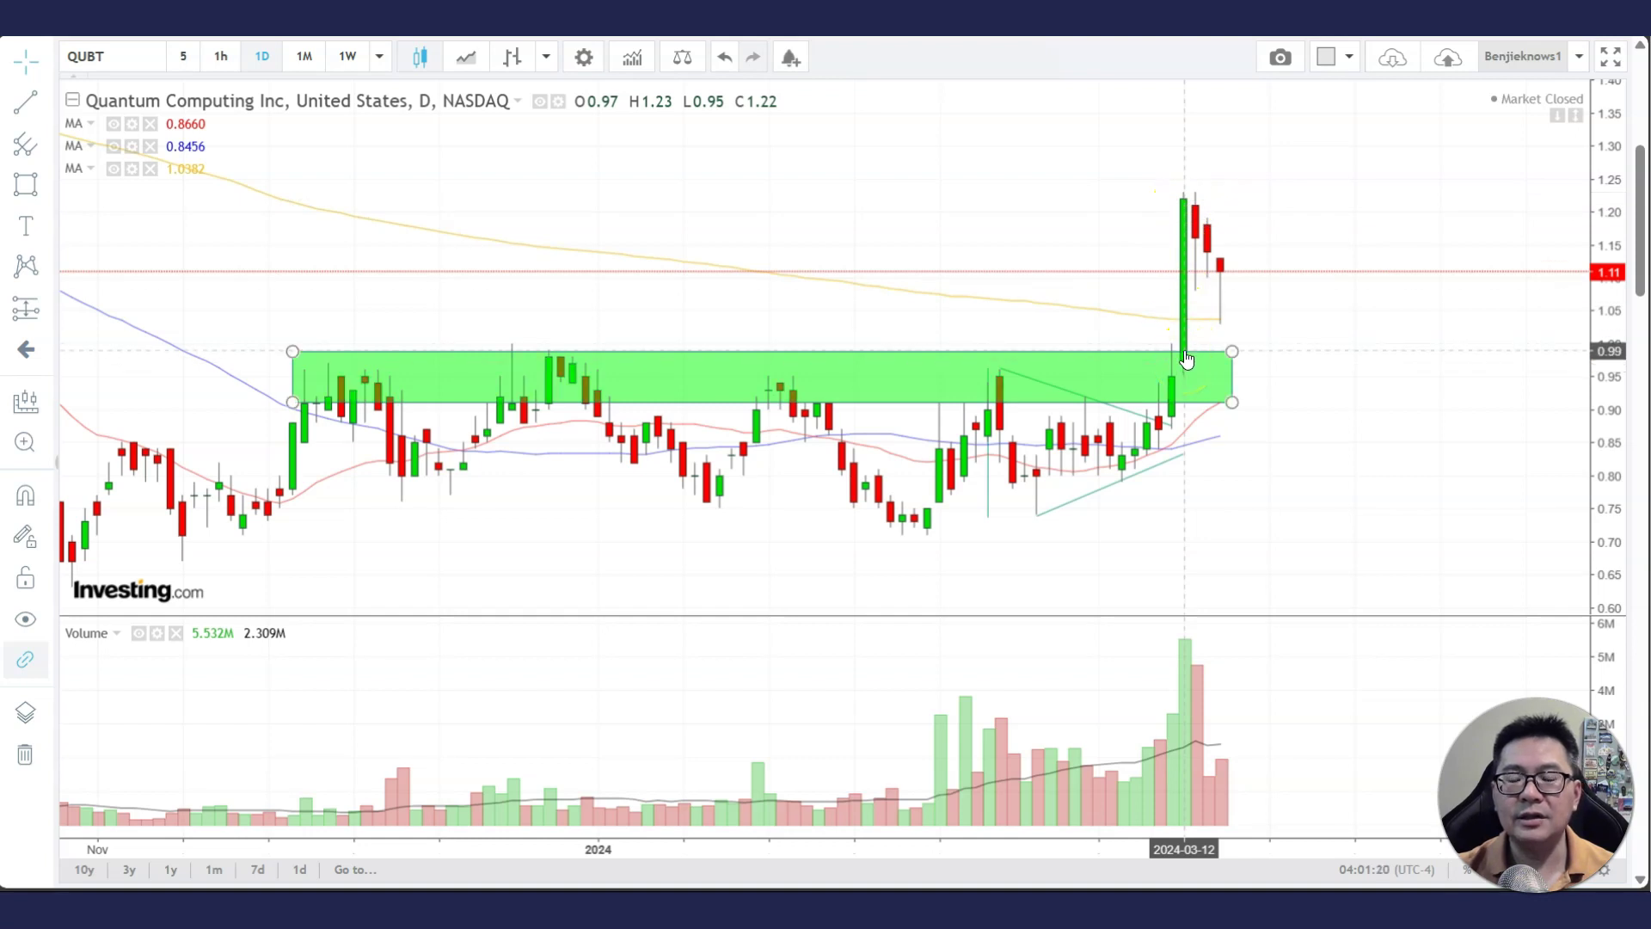
pyautogui.click(1202, 229)
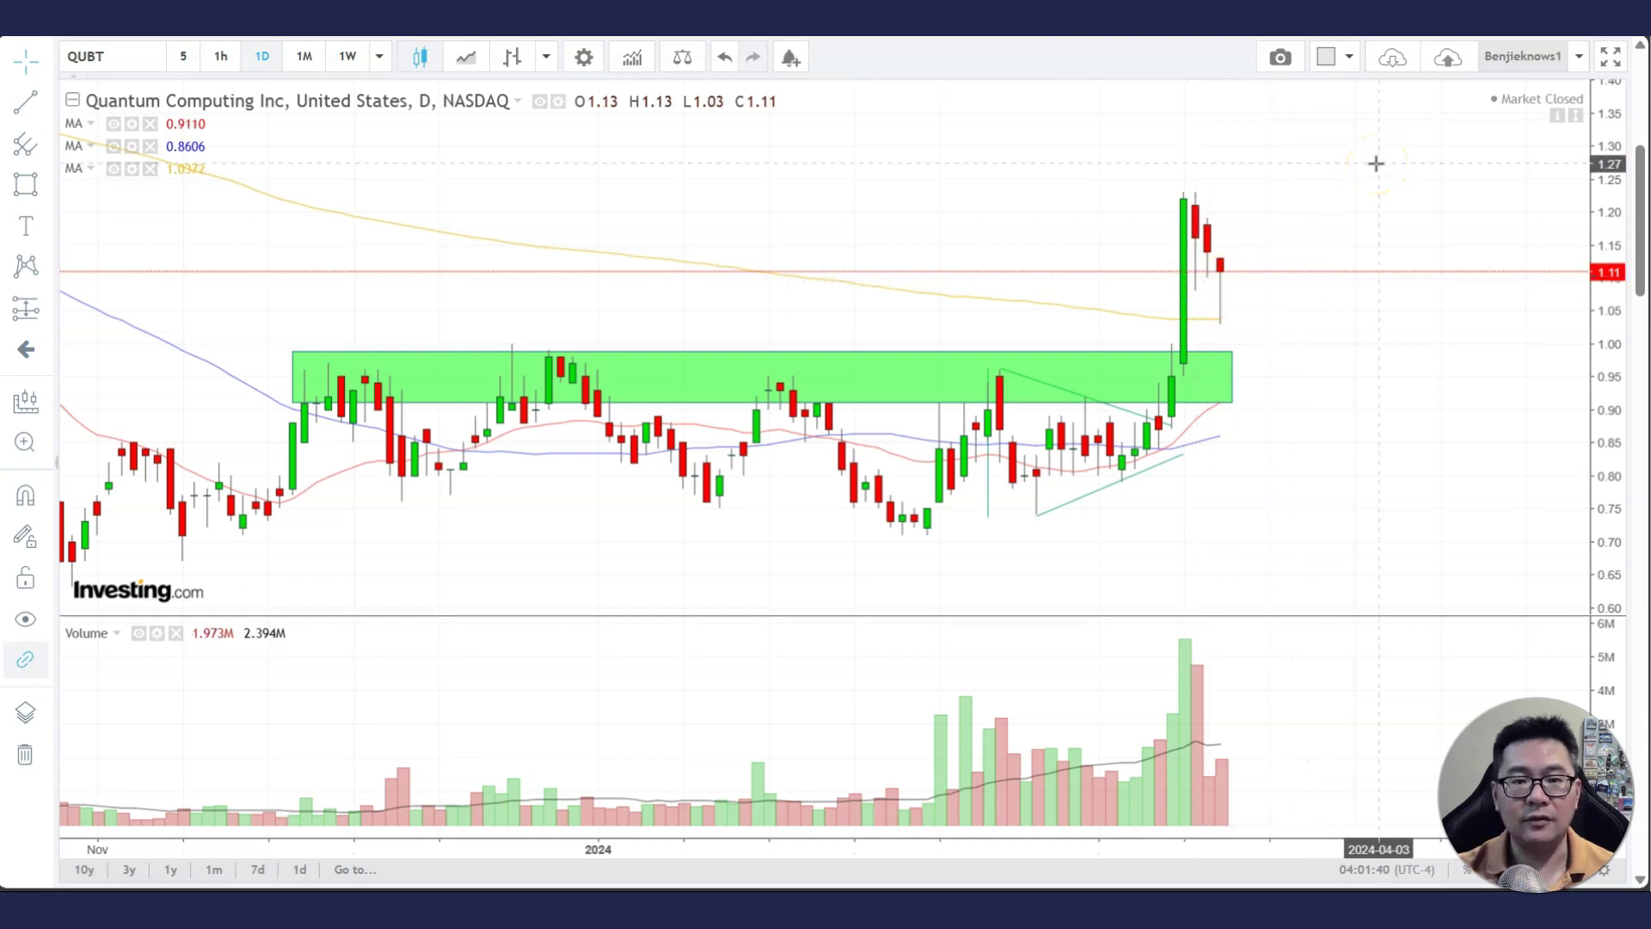
pyautogui.scroll(-1, 1331, 182)
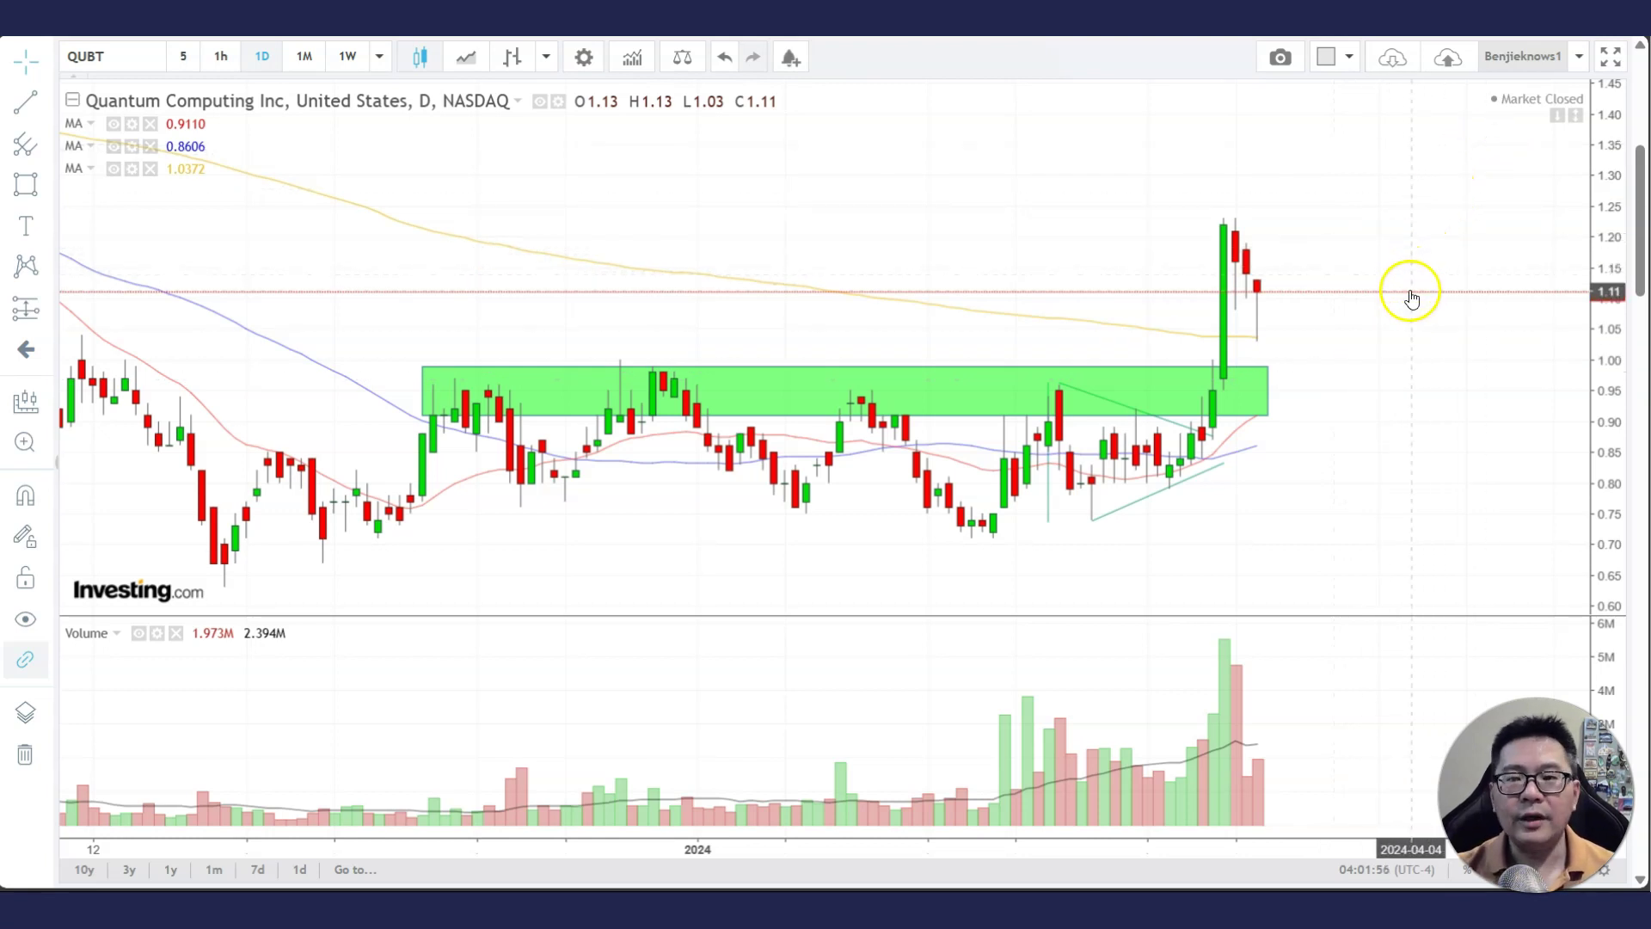
pyautogui.scroll(-2, 1408, 300)
pyautogui.scroll(-2, 1264, 315)
pyautogui.moveTo(1087, 345)
pyautogui.mouseDown()
pyautogui.moveTo(969, 339)
pyautogui.moveTo(1161, 343)
pyautogui.moveTo(1081, 329)
pyautogui.mouseUp()
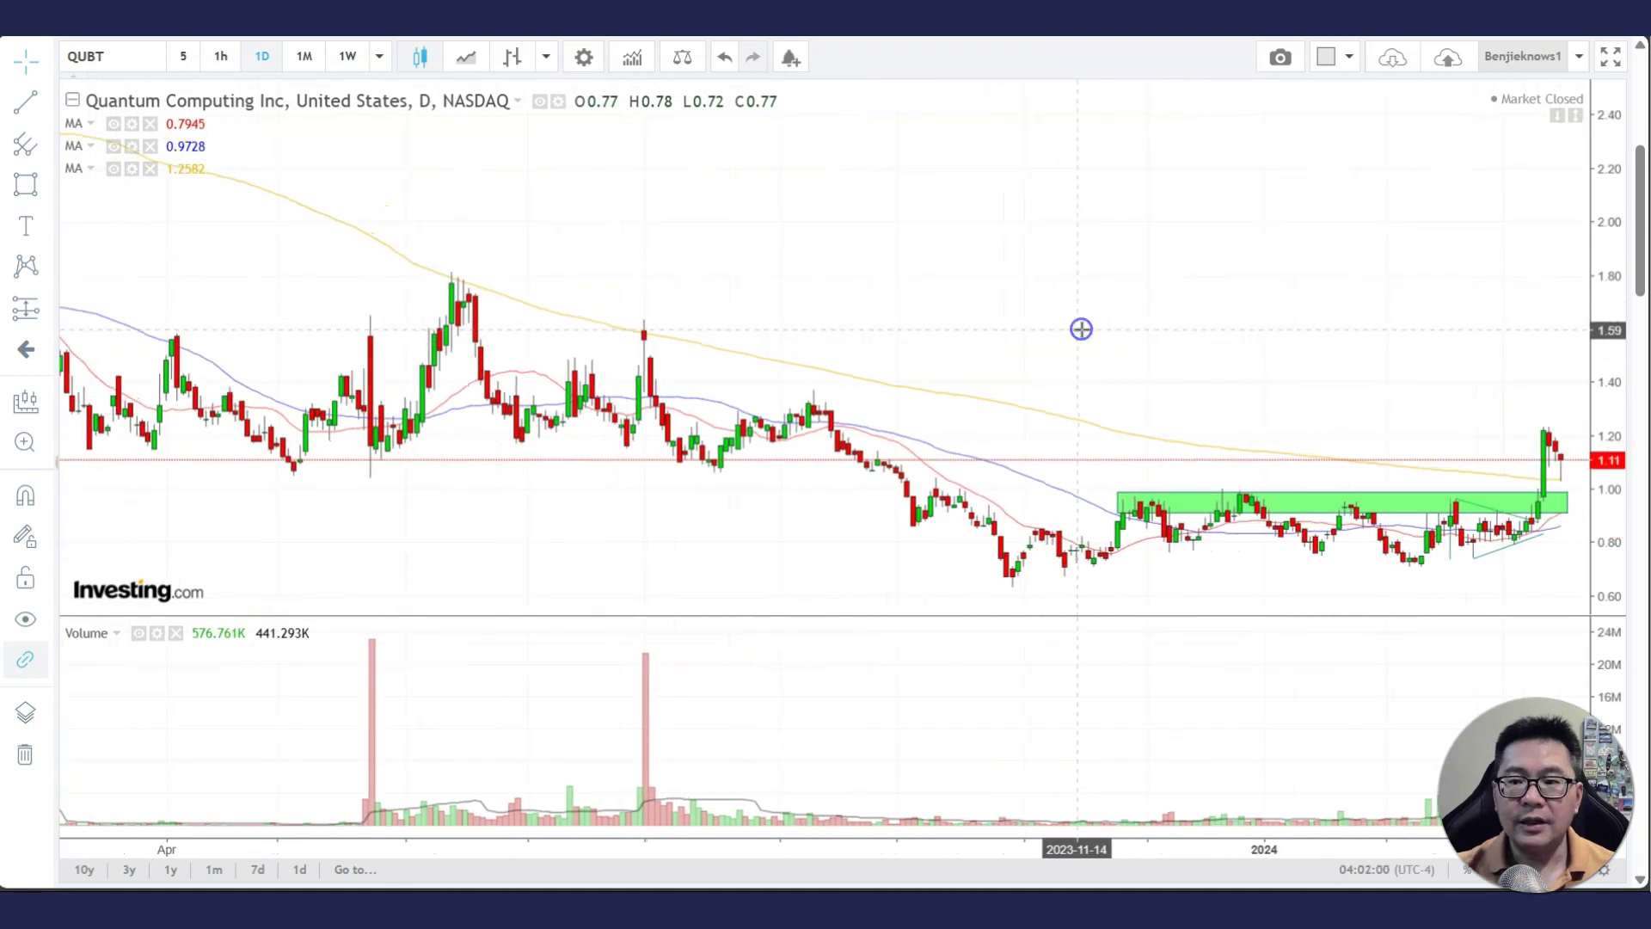
pyautogui.scroll(-2, 855, 395)
pyautogui.click(505, 484)
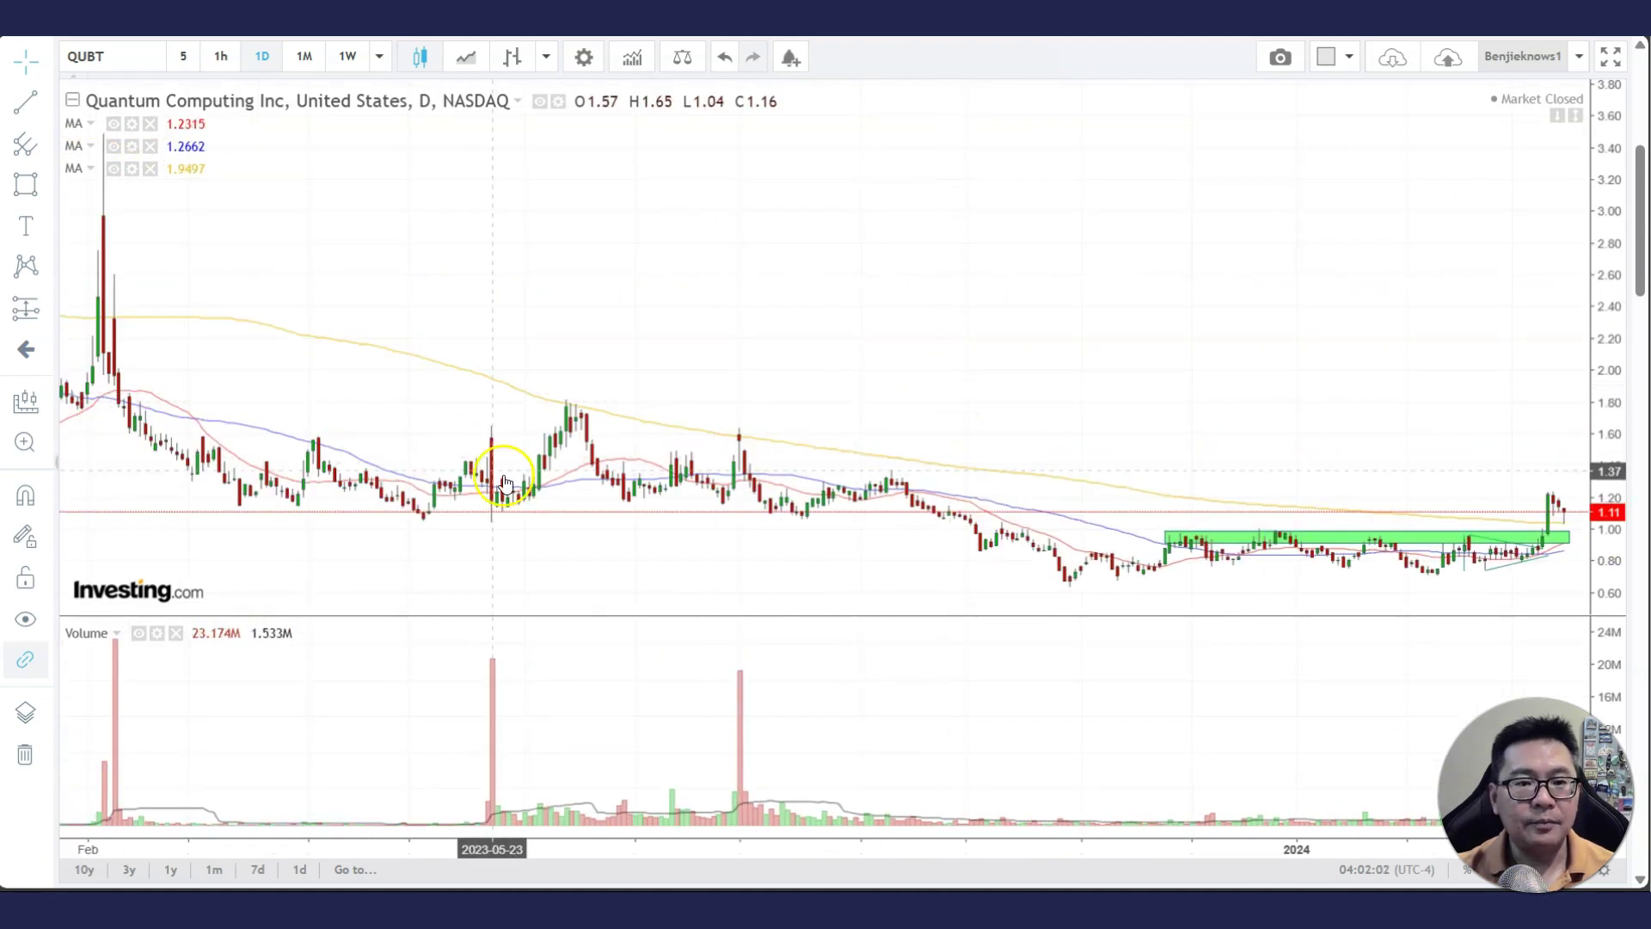
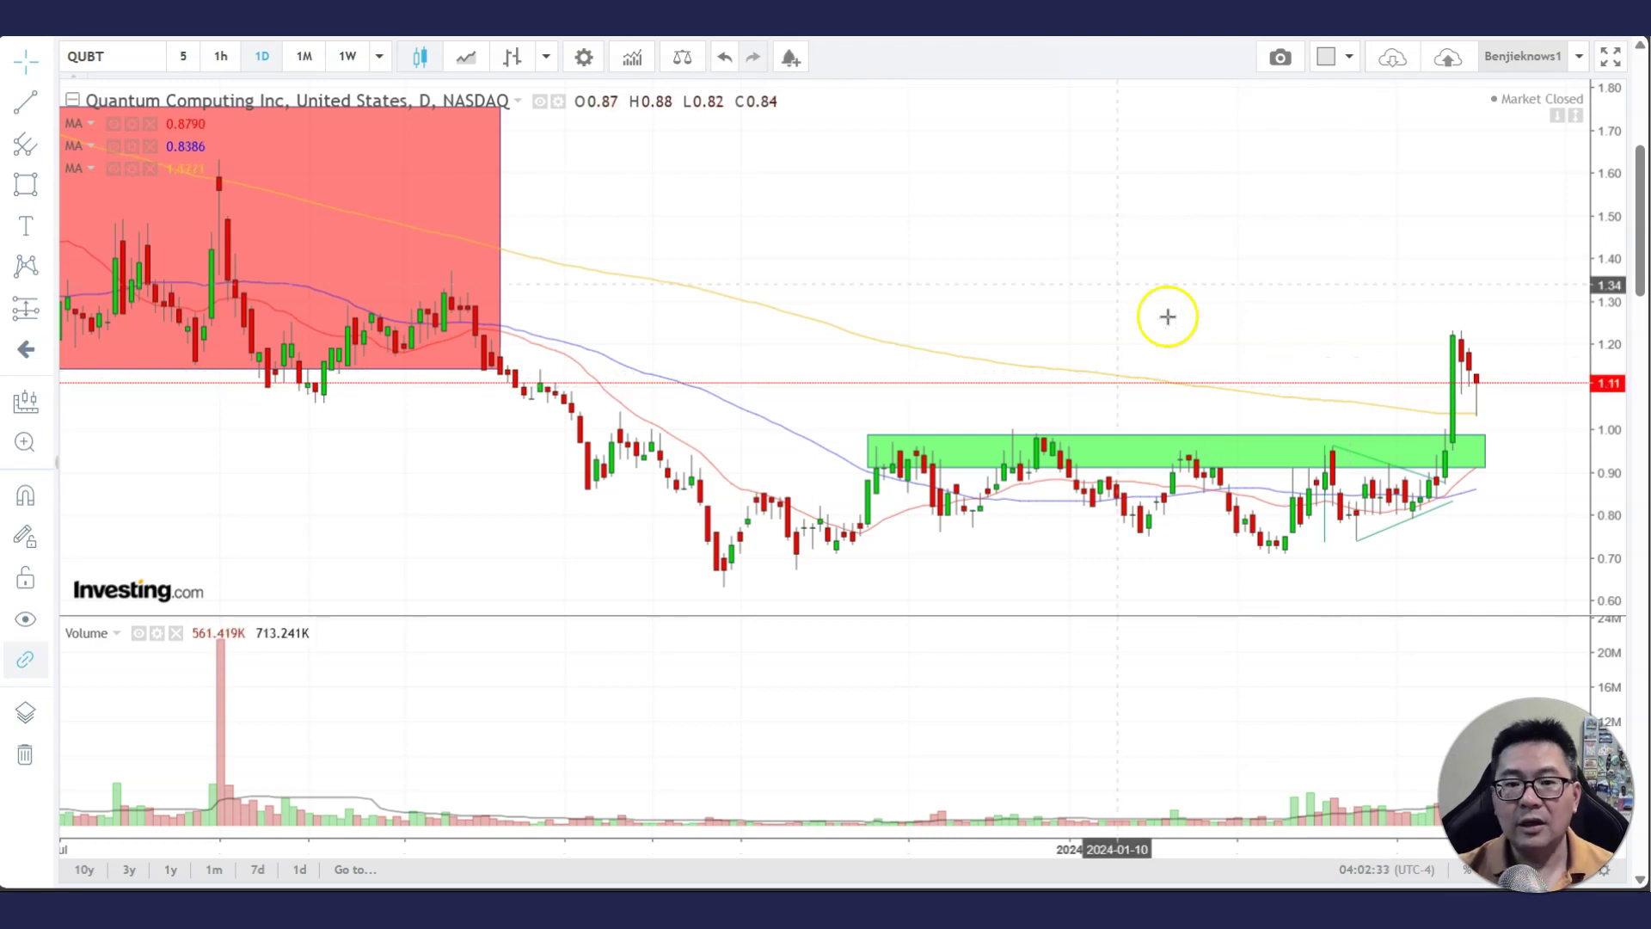
# - Draw a descending trend line above the earlier consolidation, from about 0.91 on 2023-10-24 to about 0.78 on 2023-11-28
pyautogui.click(43, 102)
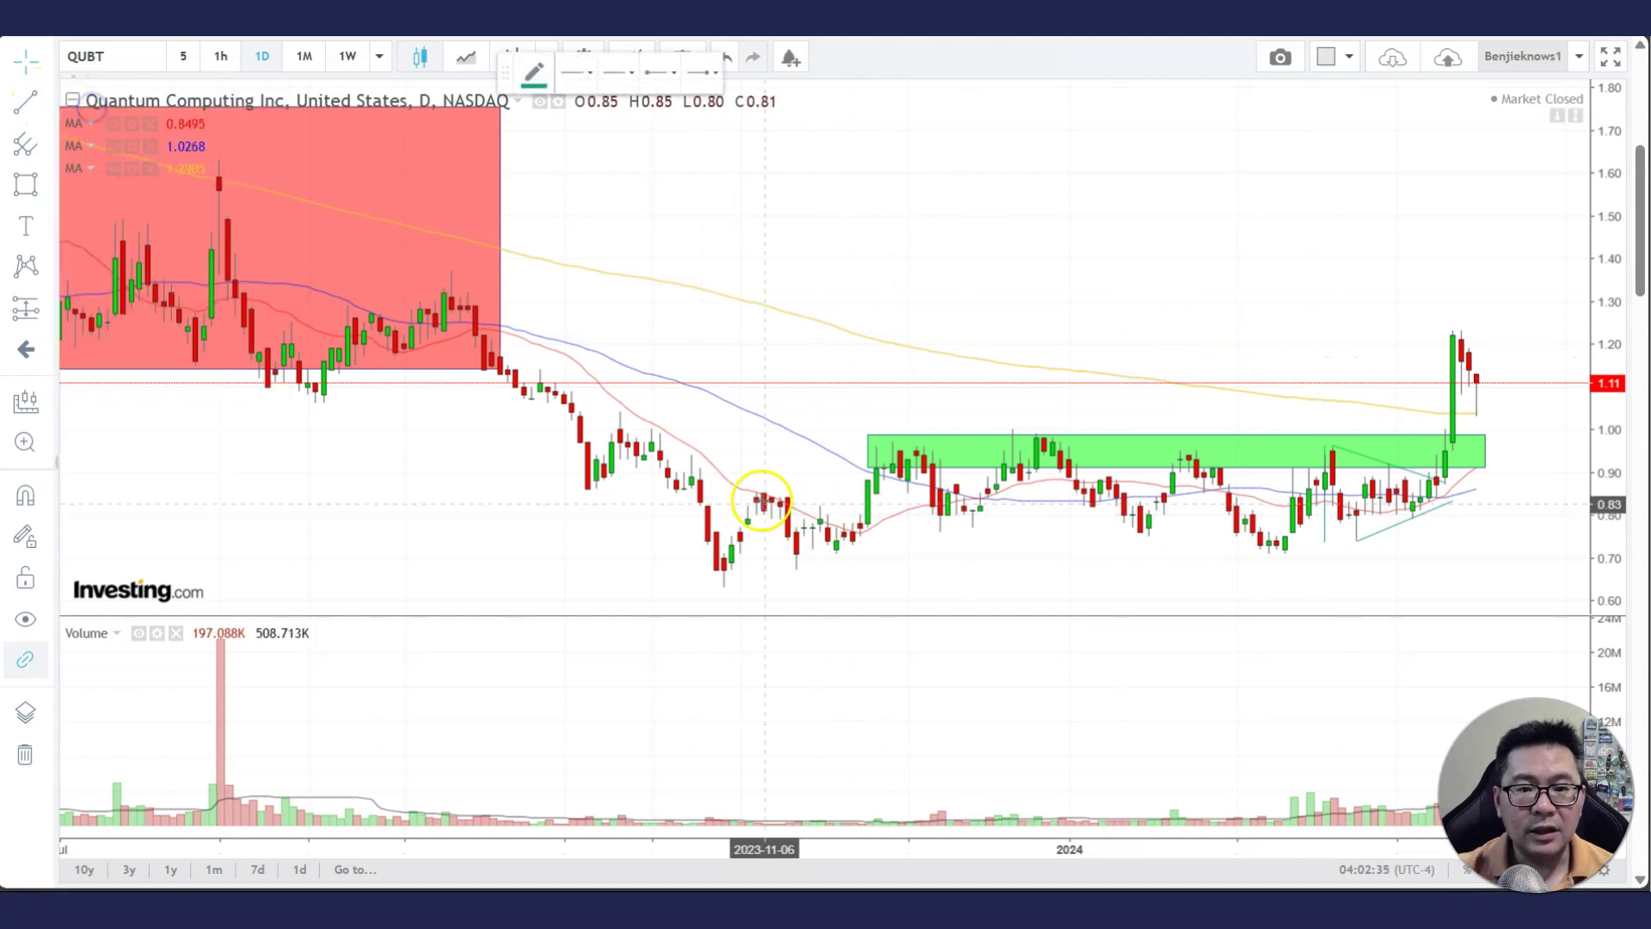
pyautogui.click(692, 467)
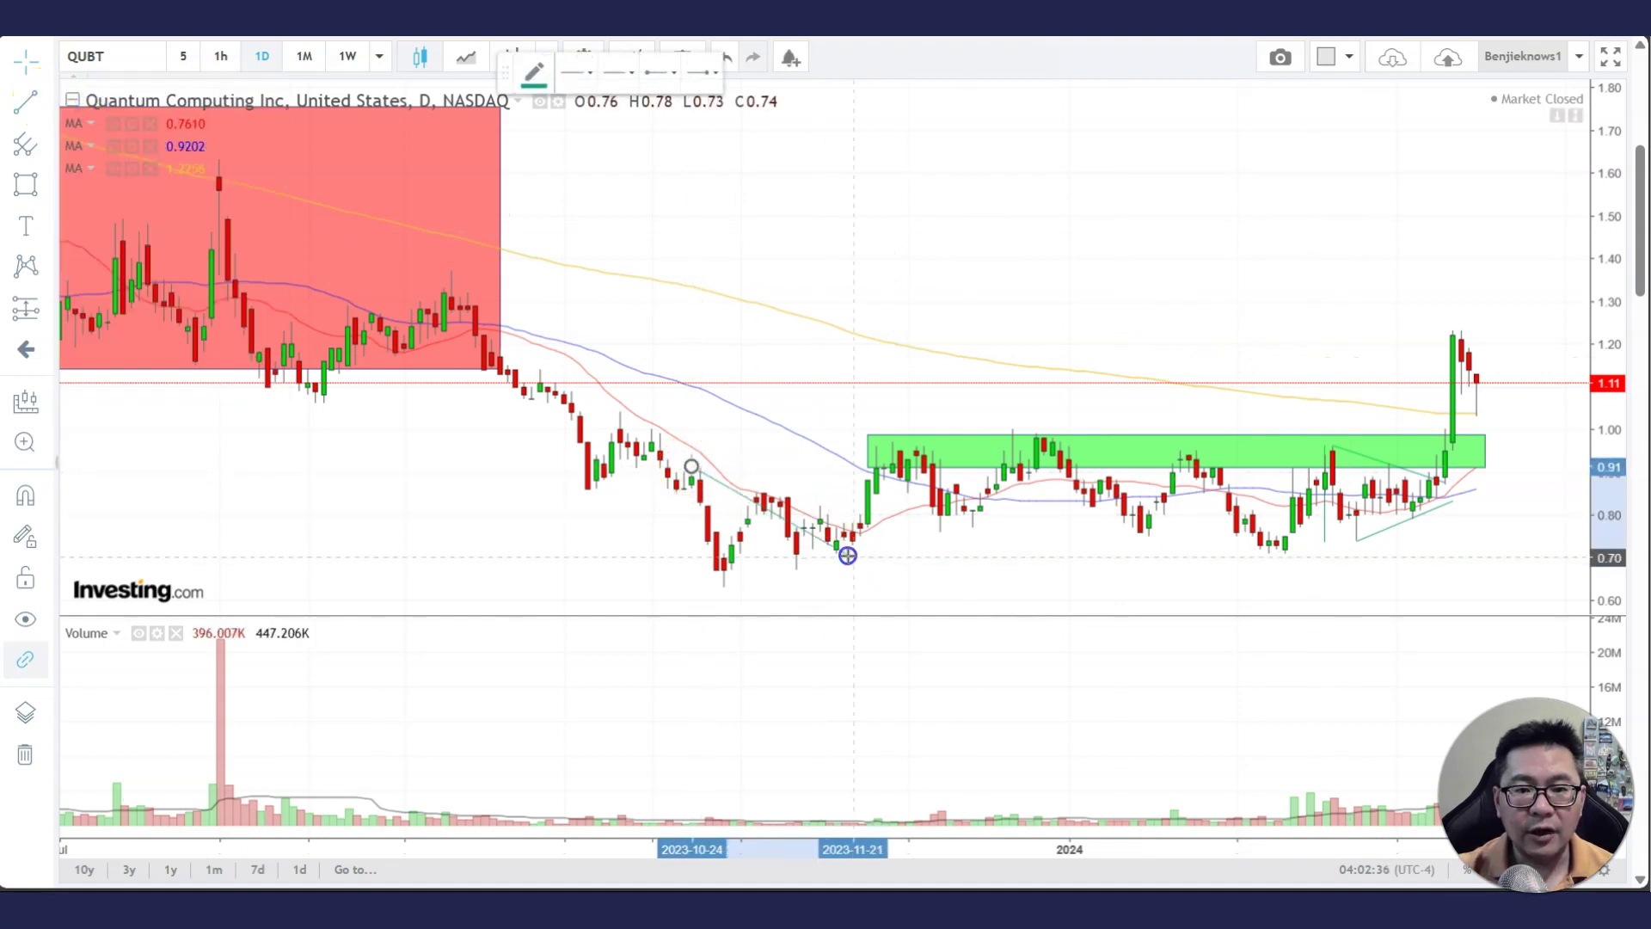
pyautogui.click(882, 522)
# - Draw a rising trend line below the earlier consolidation, from about 0.62 on 2023-10-30 to about 0.75 on 2023-11-27
pyautogui.click(37, 127)
pyautogui.click(129, 101)
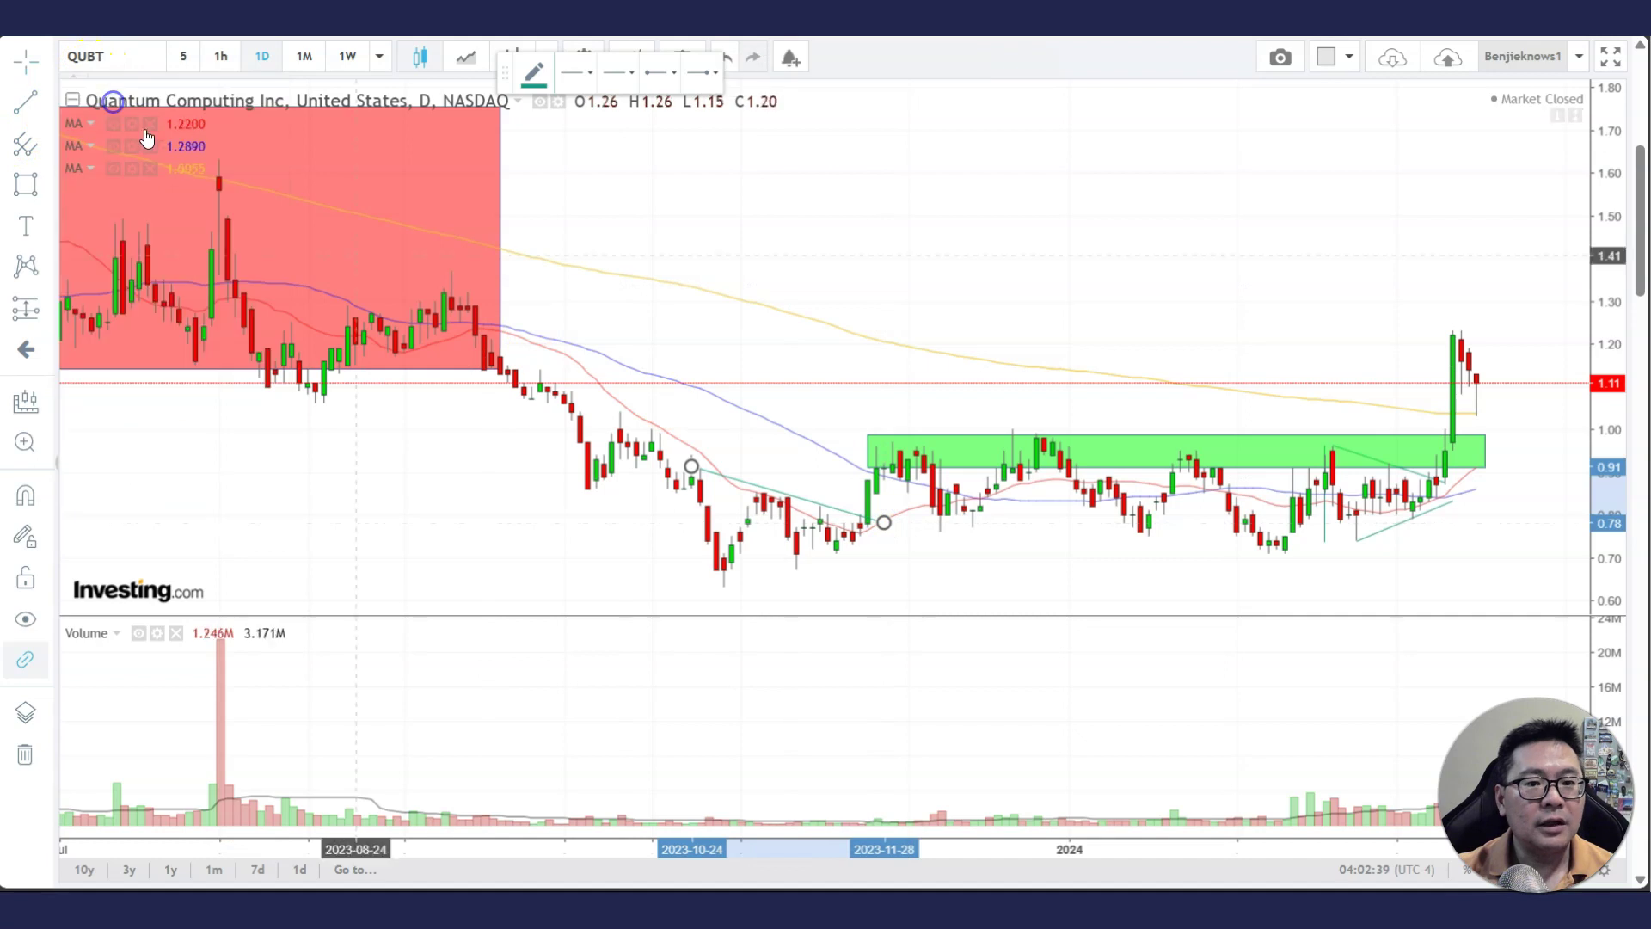
pyautogui.click(722, 589)
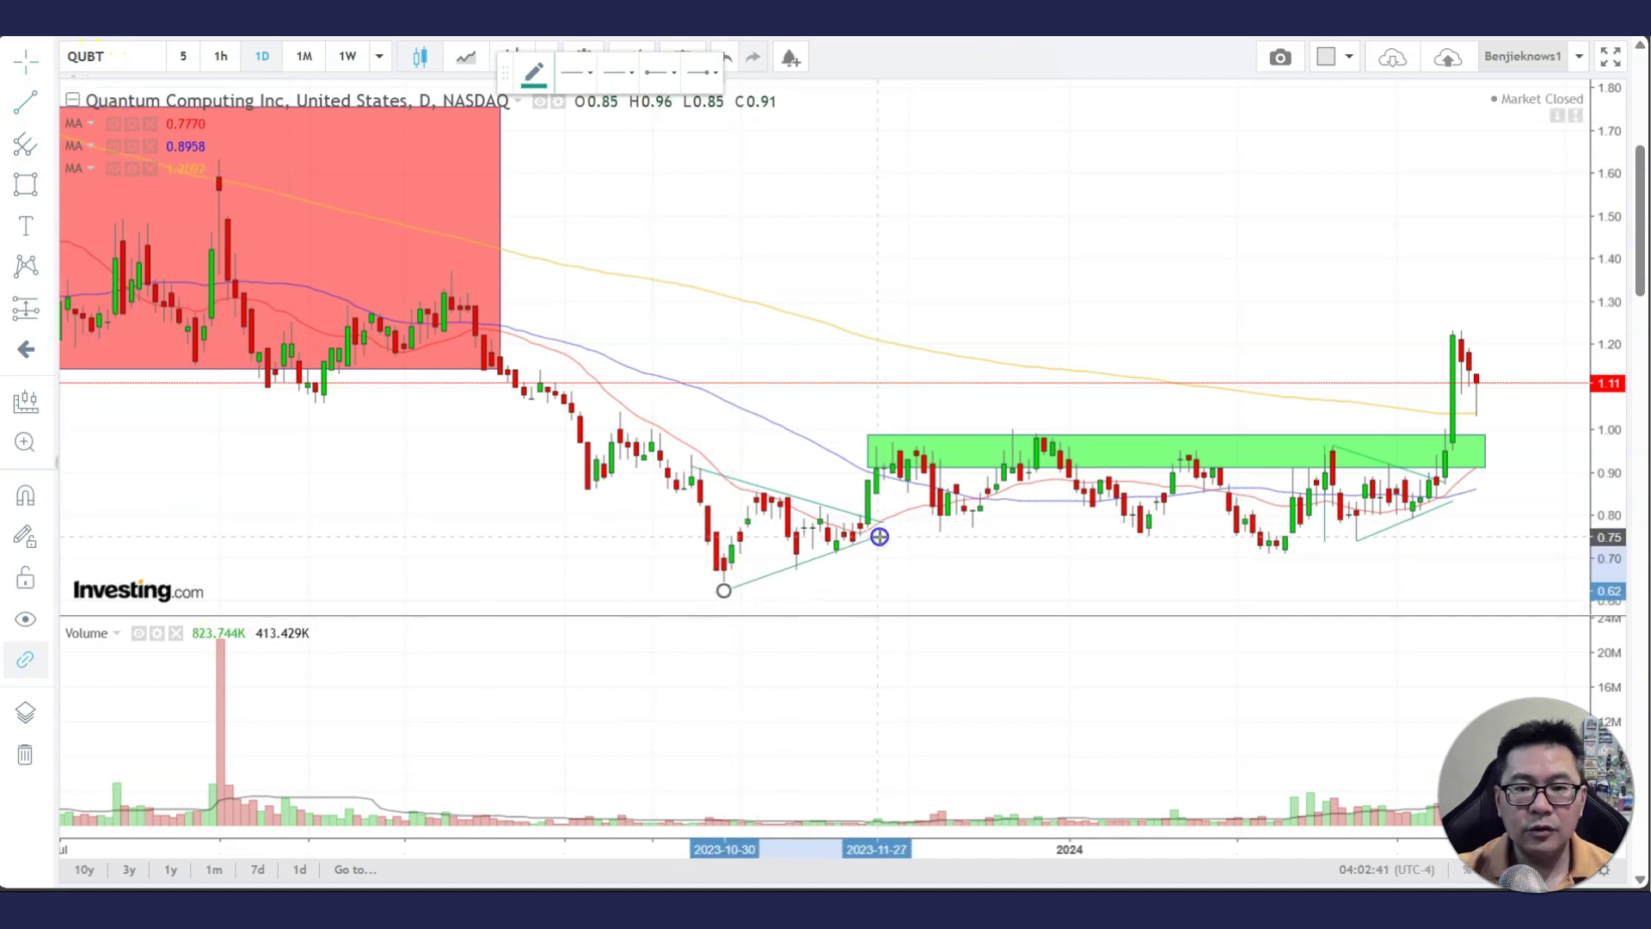
pyautogui.click(878, 535)
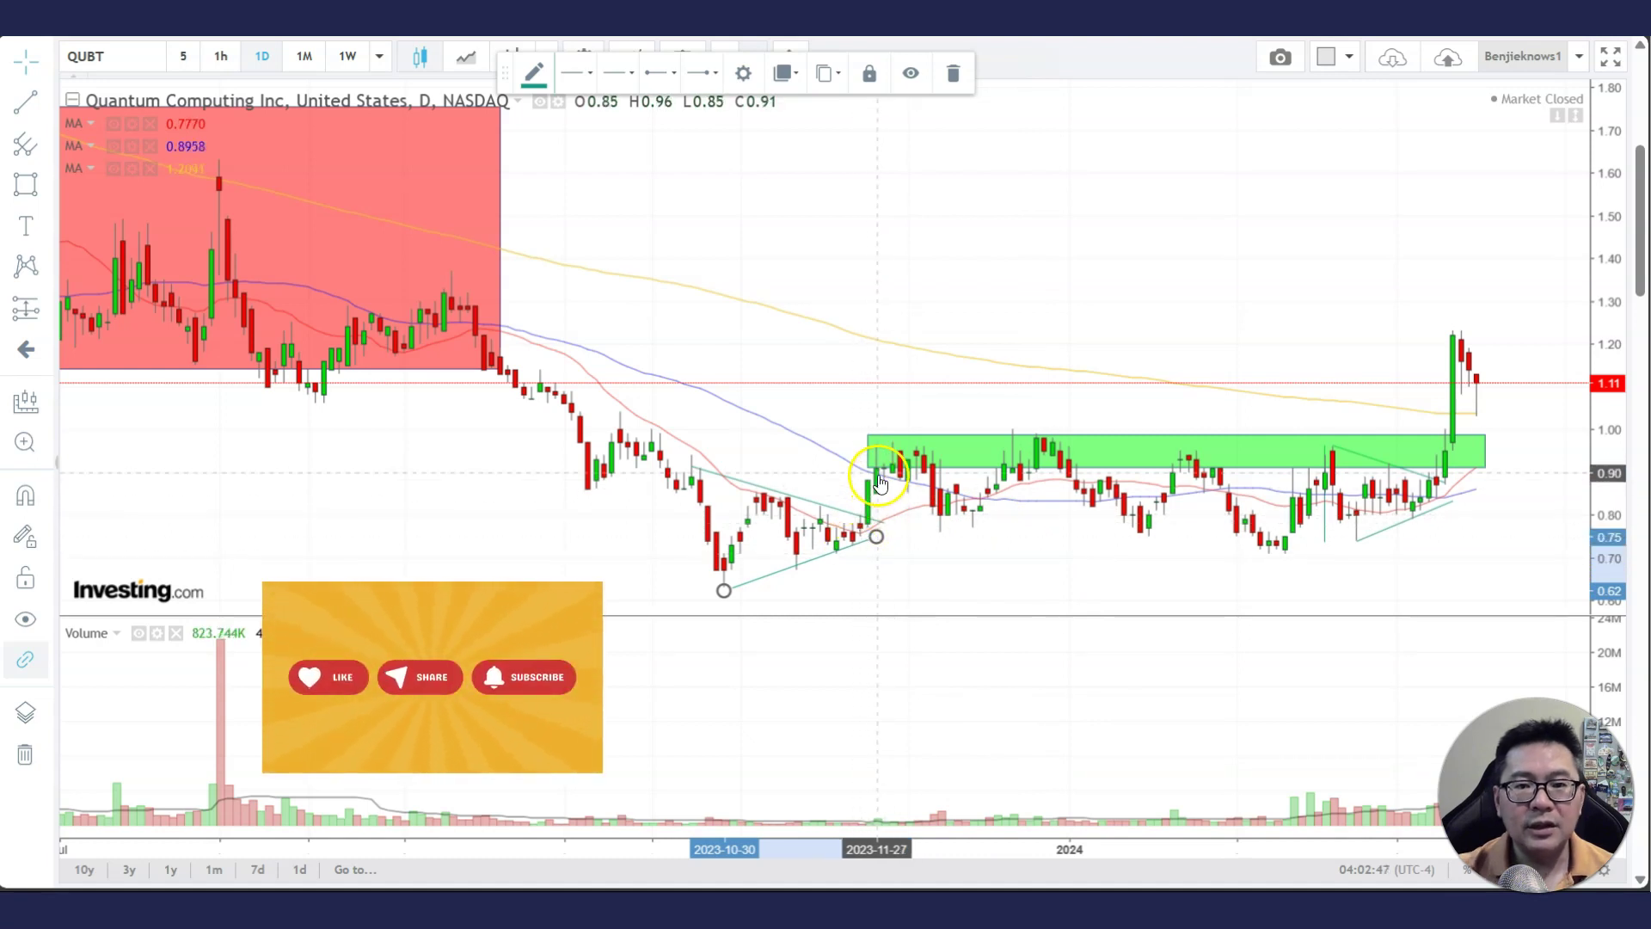
pyautogui.scroll(-1, 896, 447)
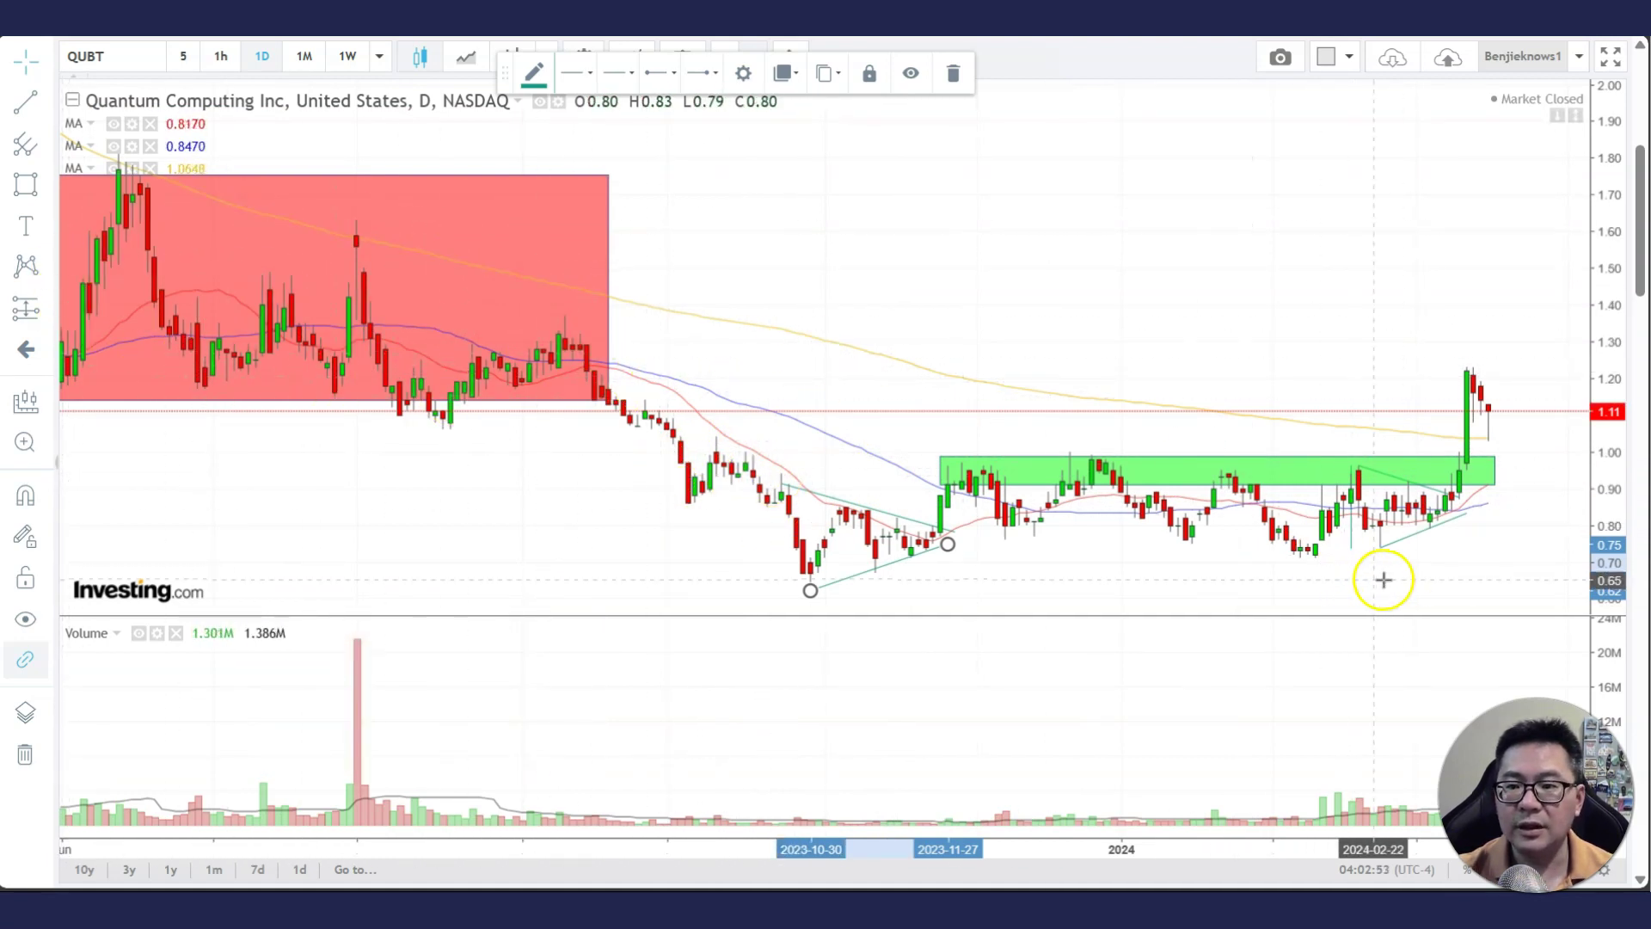
pyautogui.scroll(1, 1393, 575)
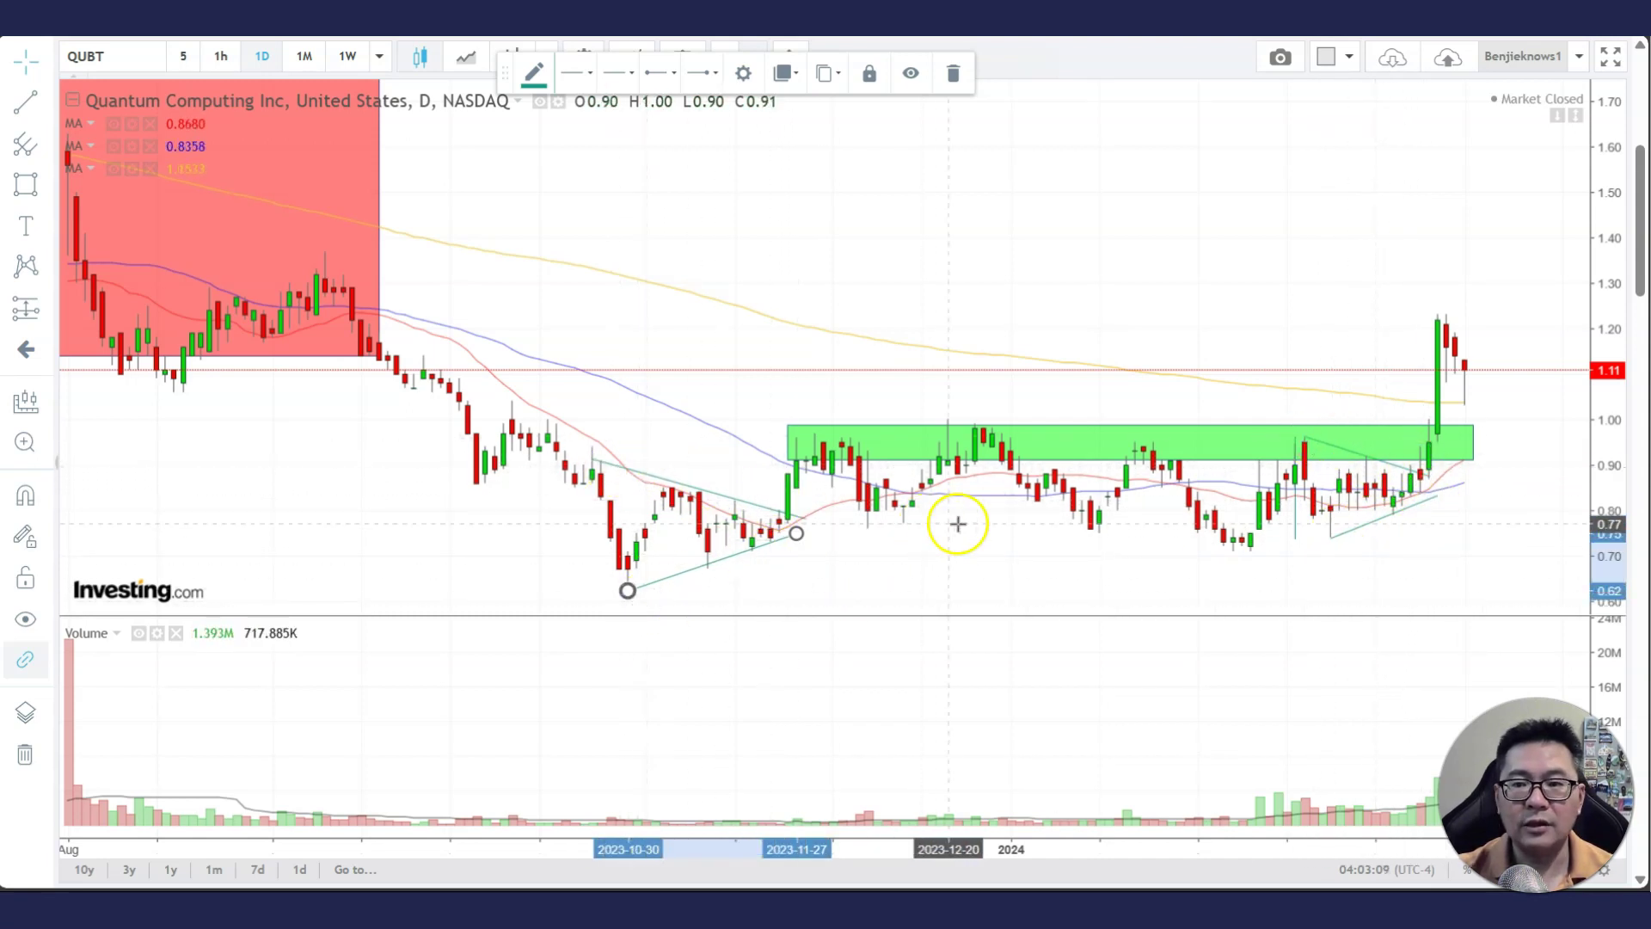
pyautogui.scroll(-5, 1138, 353)
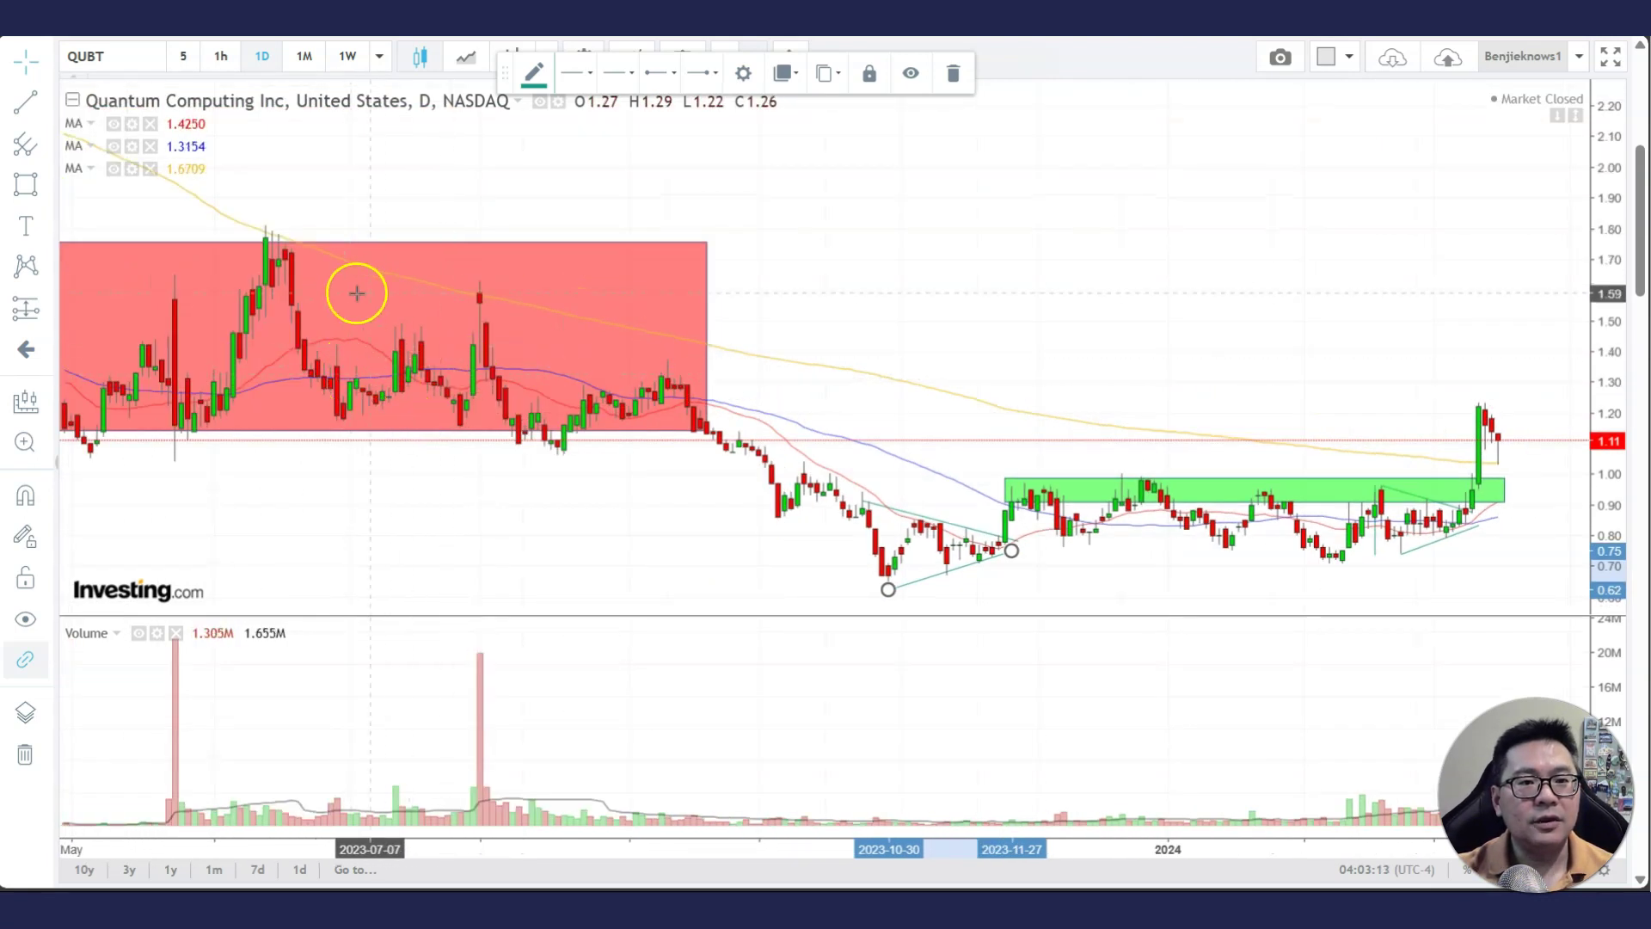
# - Switch to the weekly chart and examine the price history back to the December 2020 spike and its 2021 swings
pyautogui.scroll(-2, 203, 325)
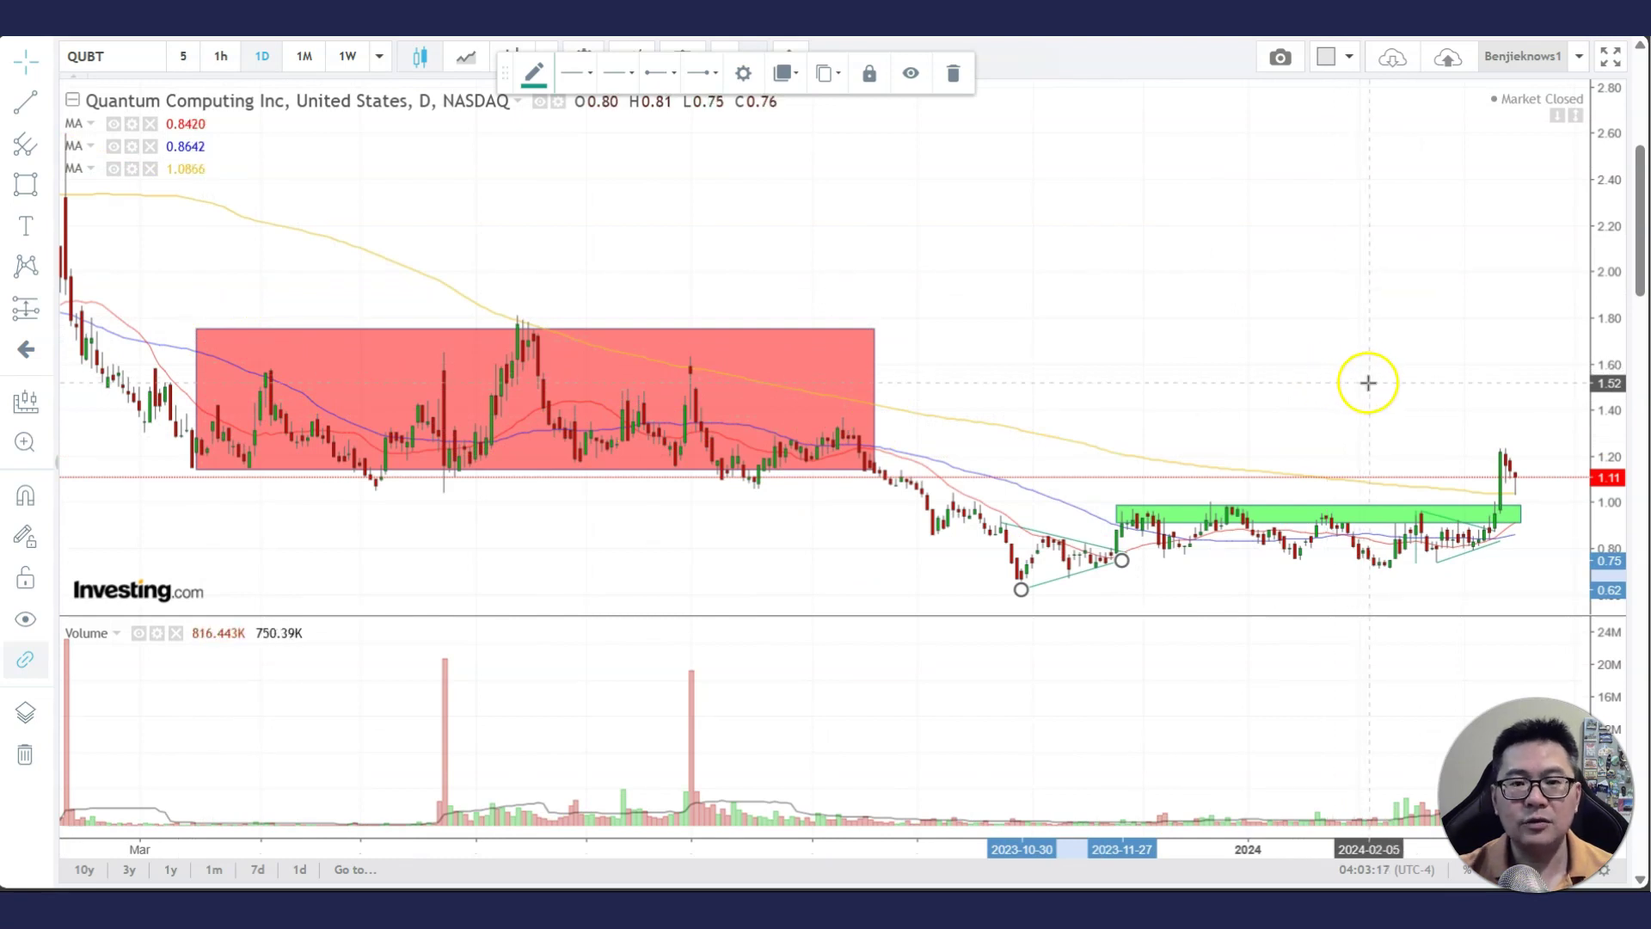
pyautogui.scroll(3, 1369, 381)
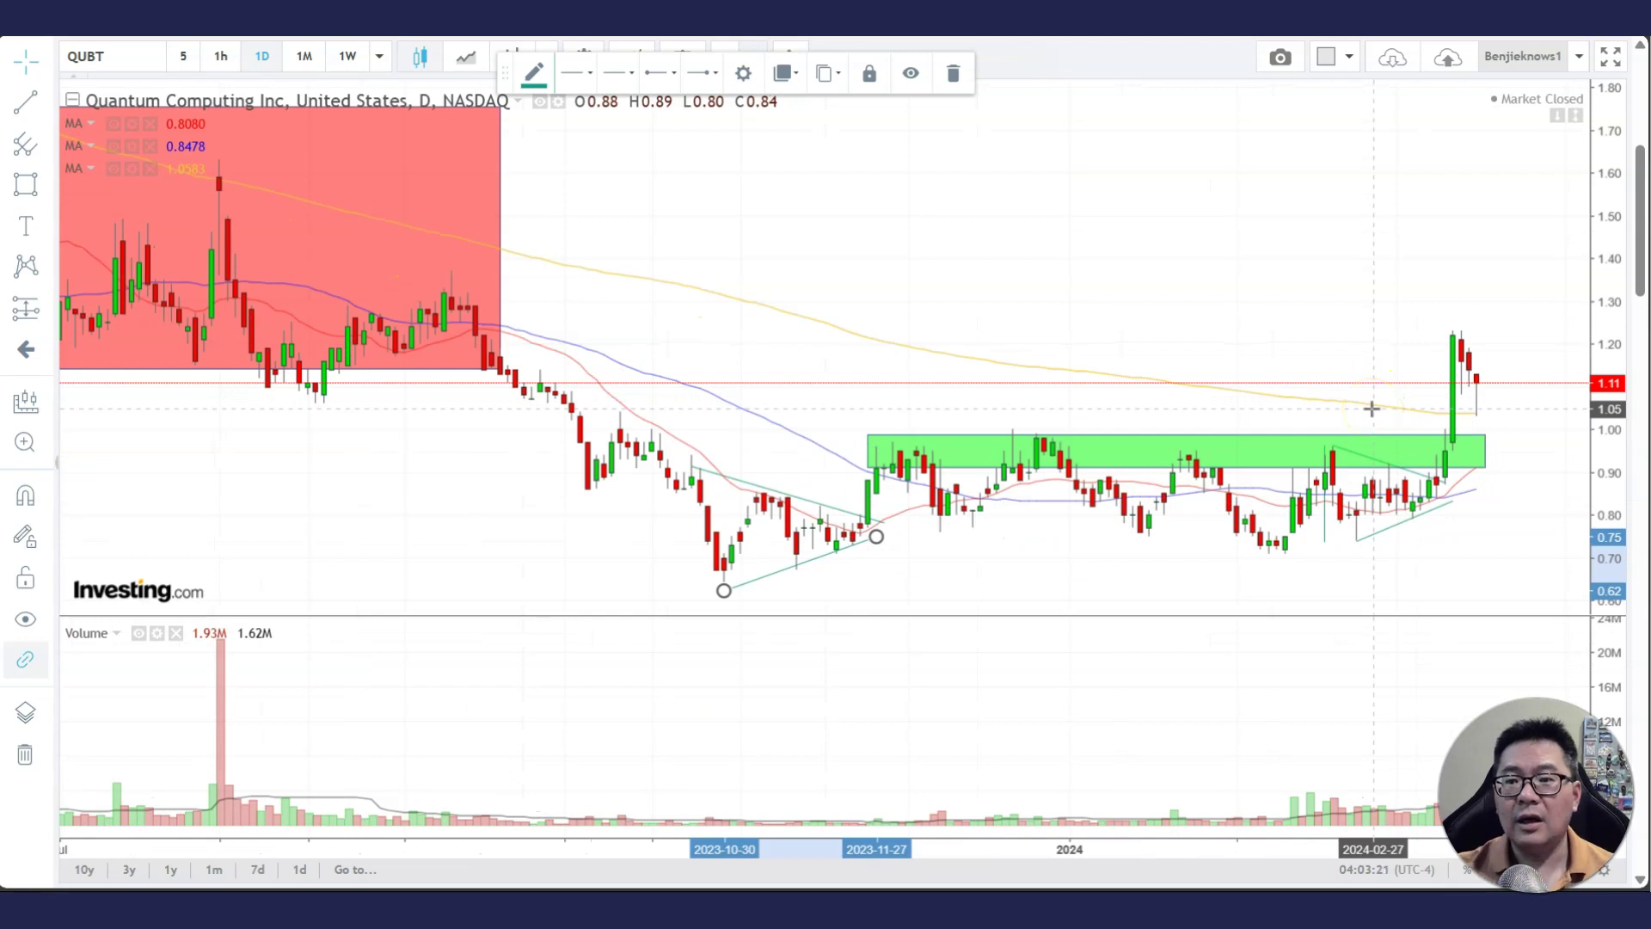
pyautogui.moveTo(939, 306); pyautogui.dragTo(1086, 324)
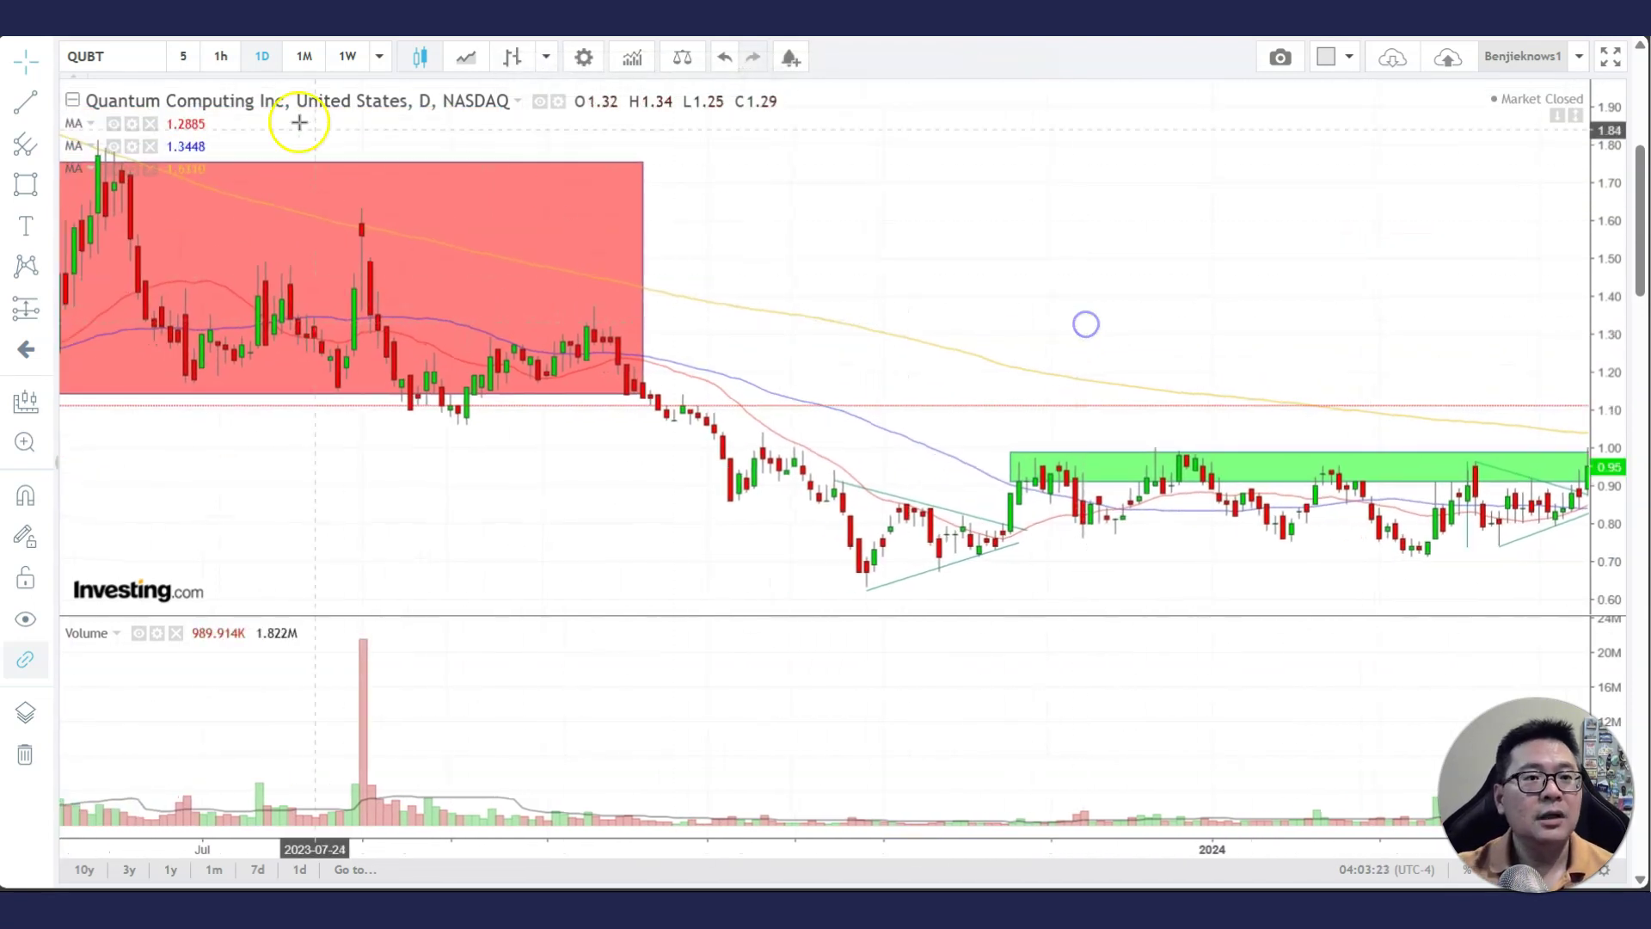
pyautogui.click(348, 57)
pyautogui.scroll(3, 1015, 381)
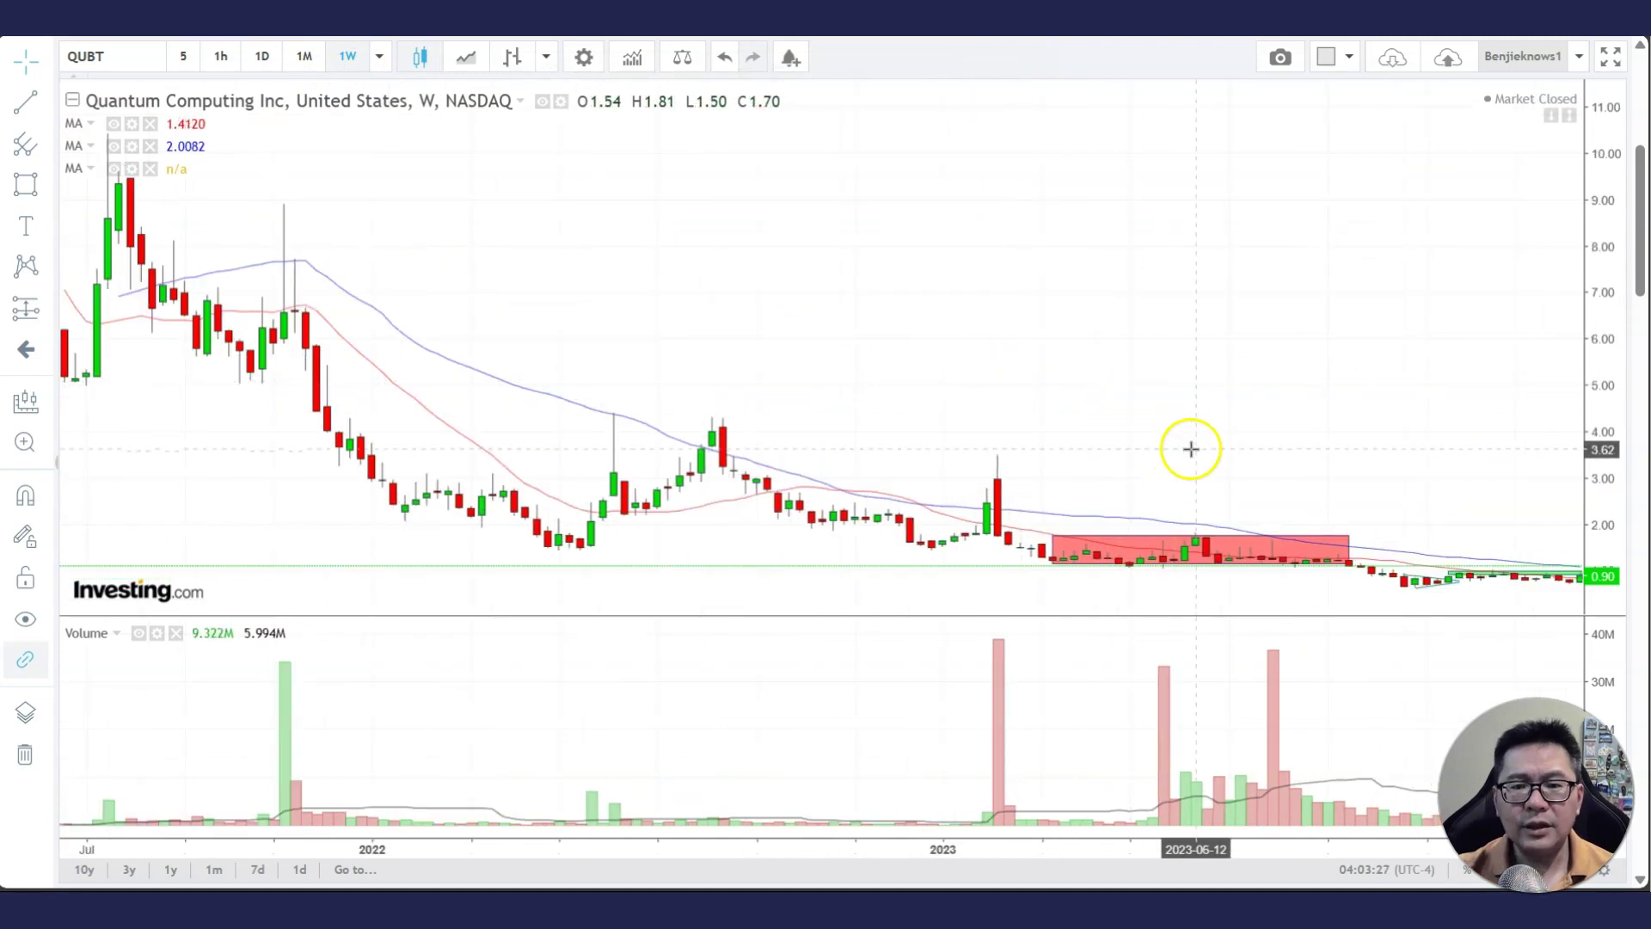
pyautogui.moveTo(1069, 416); pyautogui.dragTo(1024, 318)
pyautogui.moveTo(265, 427); pyautogui.dragTo(868, 381)
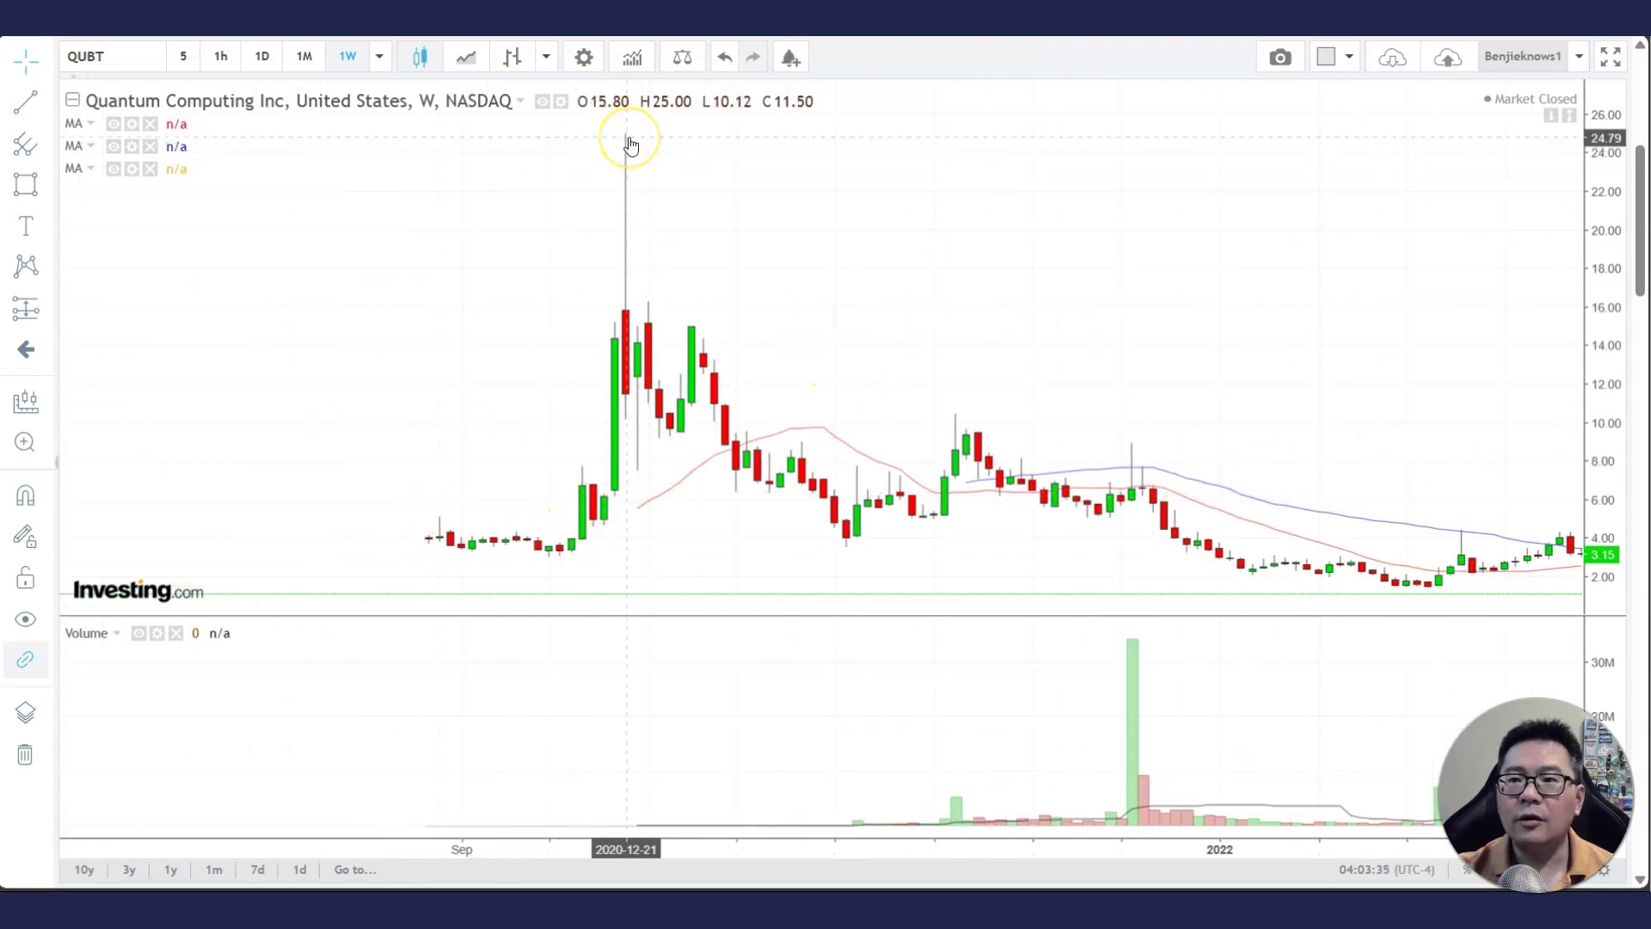
pyautogui.click(615, 434)
pyautogui.click(668, 370)
pyautogui.click(800, 519)
pyautogui.click(963, 449)
# - Compare the weekly price peaks of 2022 and early 2023 with the red resistance zone and the March 2024 candle
pyautogui.moveTo(1436, 511); pyautogui.dragTo(472, 358)
pyautogui.click(860, 461)
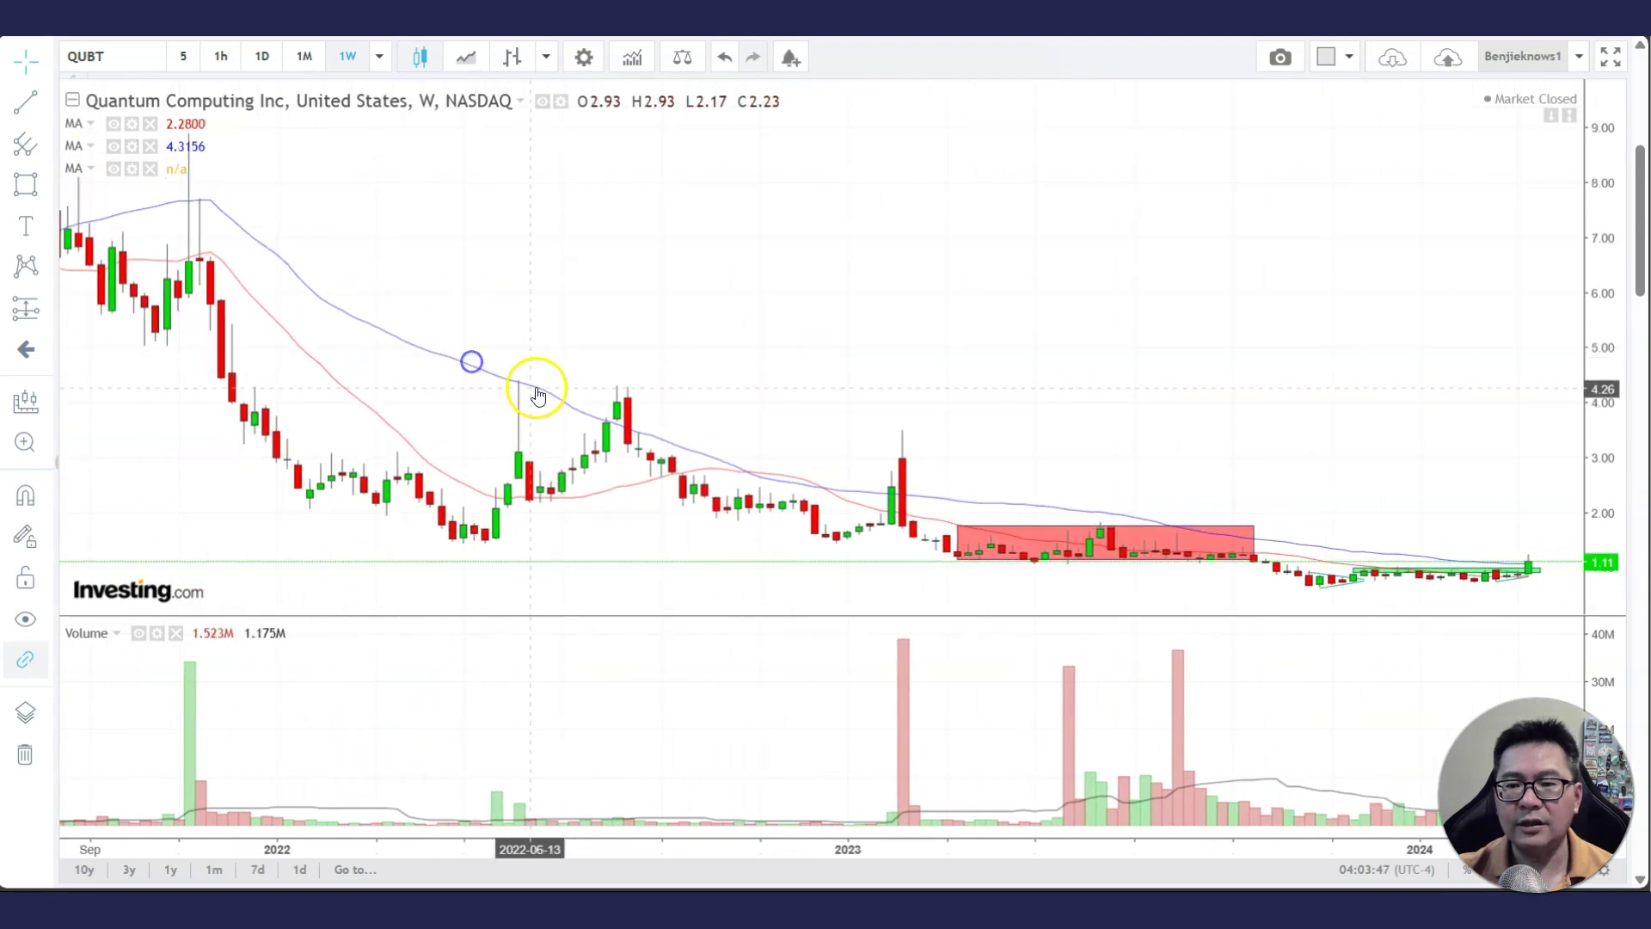
pyautogui.click(1503, 600)
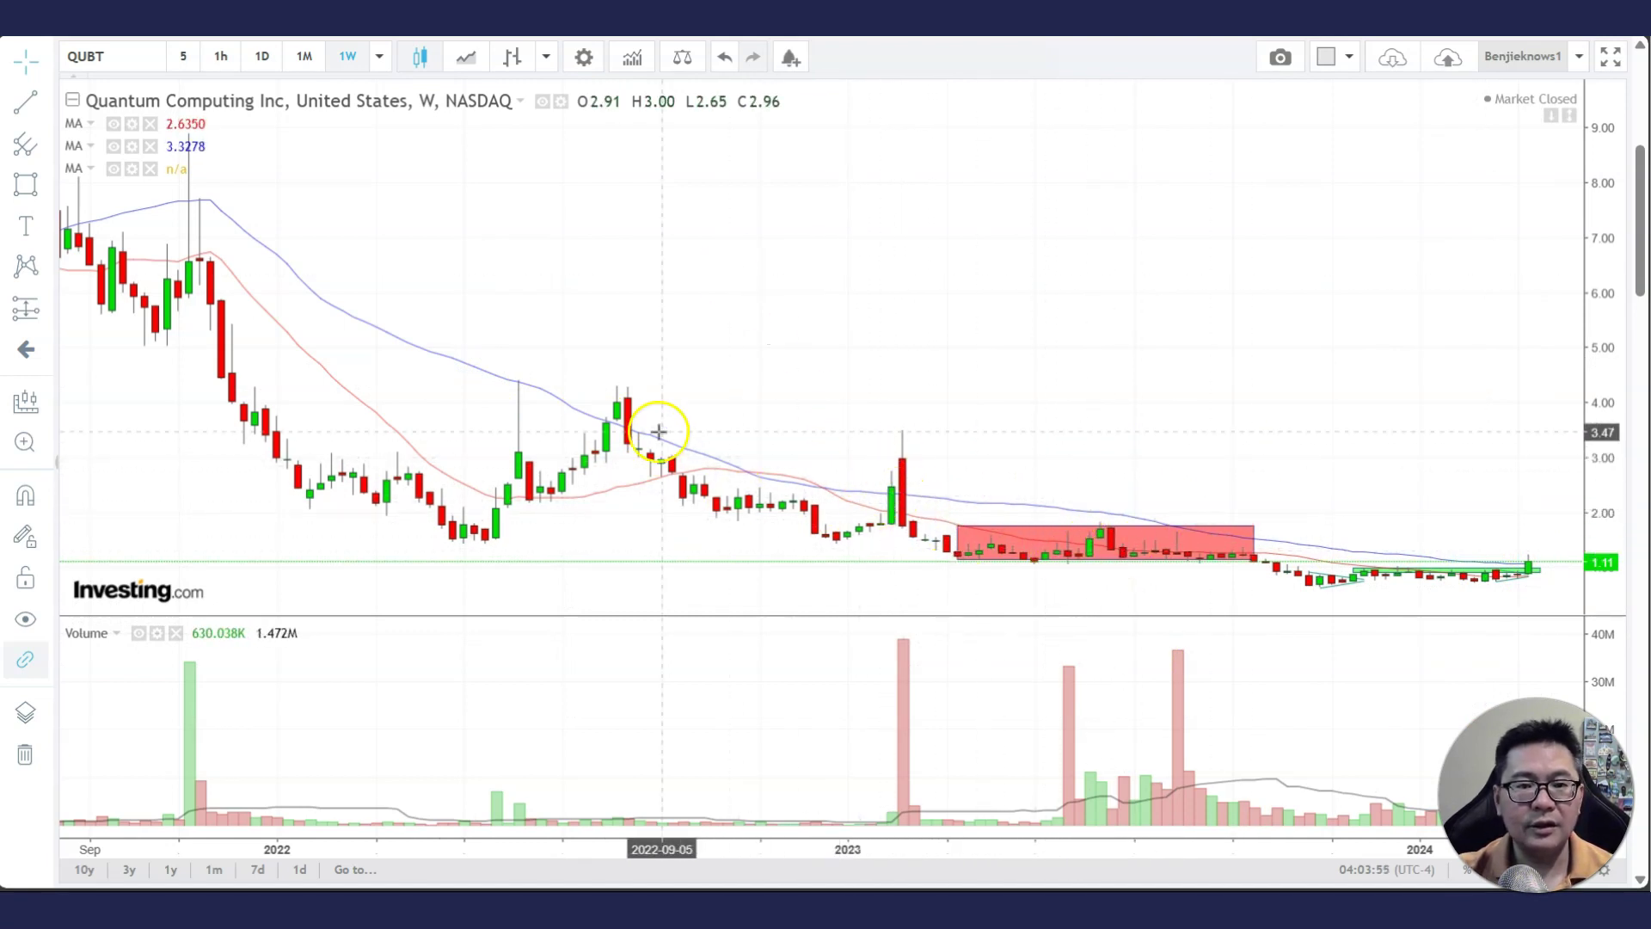
pyautogui.moveTo(498, 409); pyautogui.dragTo(594, 404)
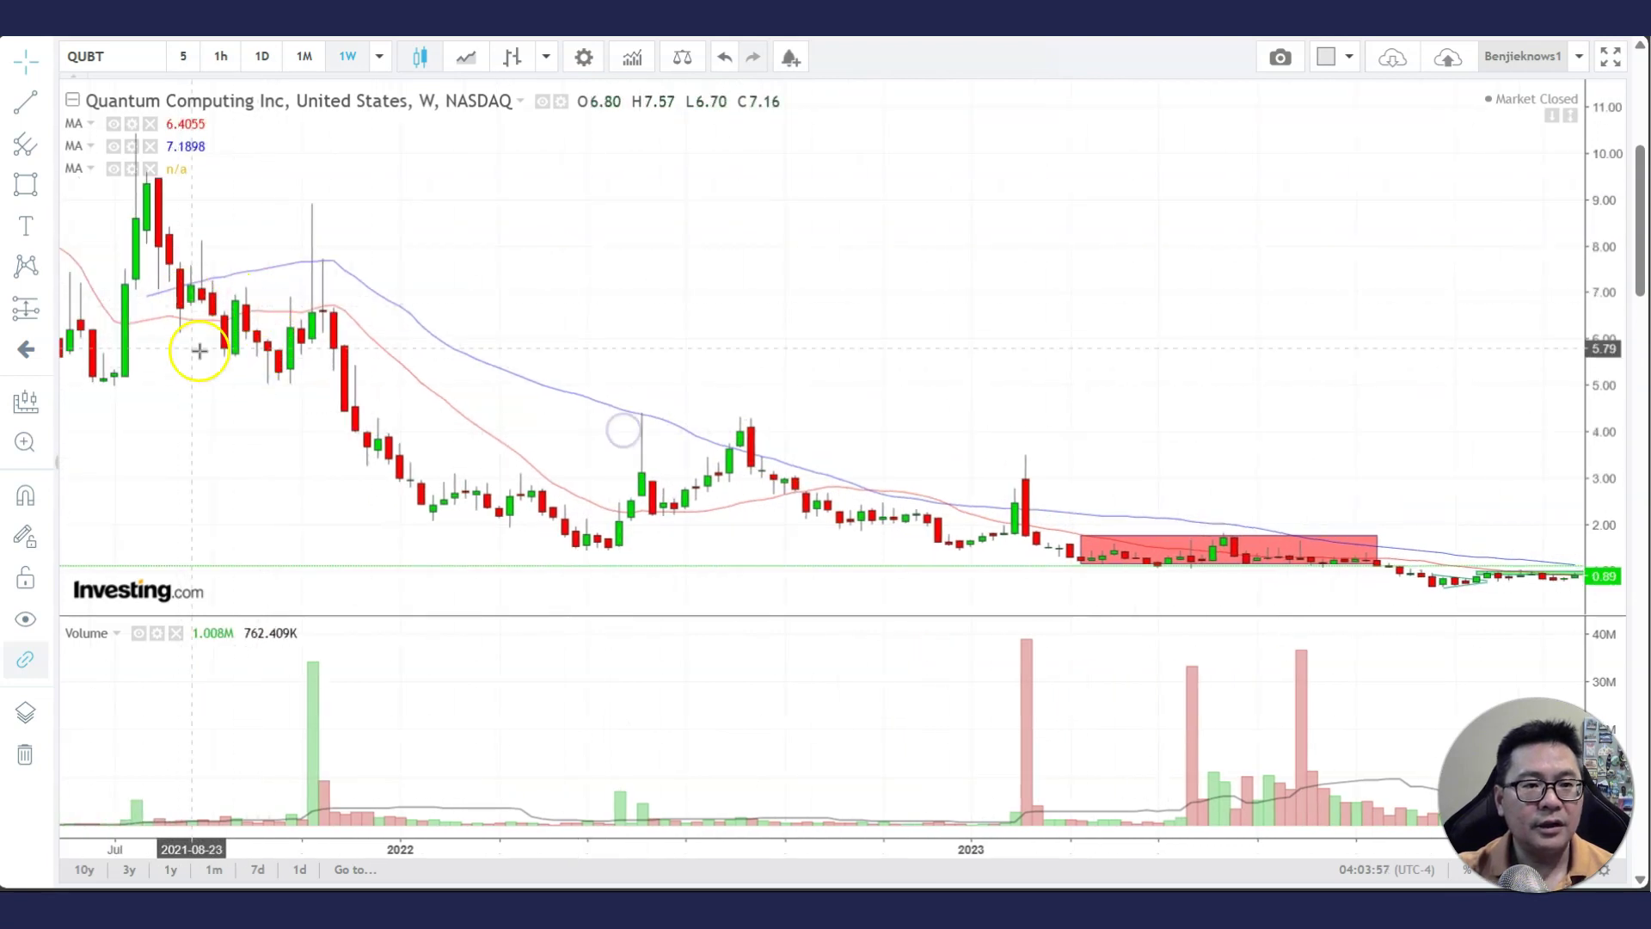
pyautogui.moveTo(467, 370); pyautogui.dragTo(662, 390)
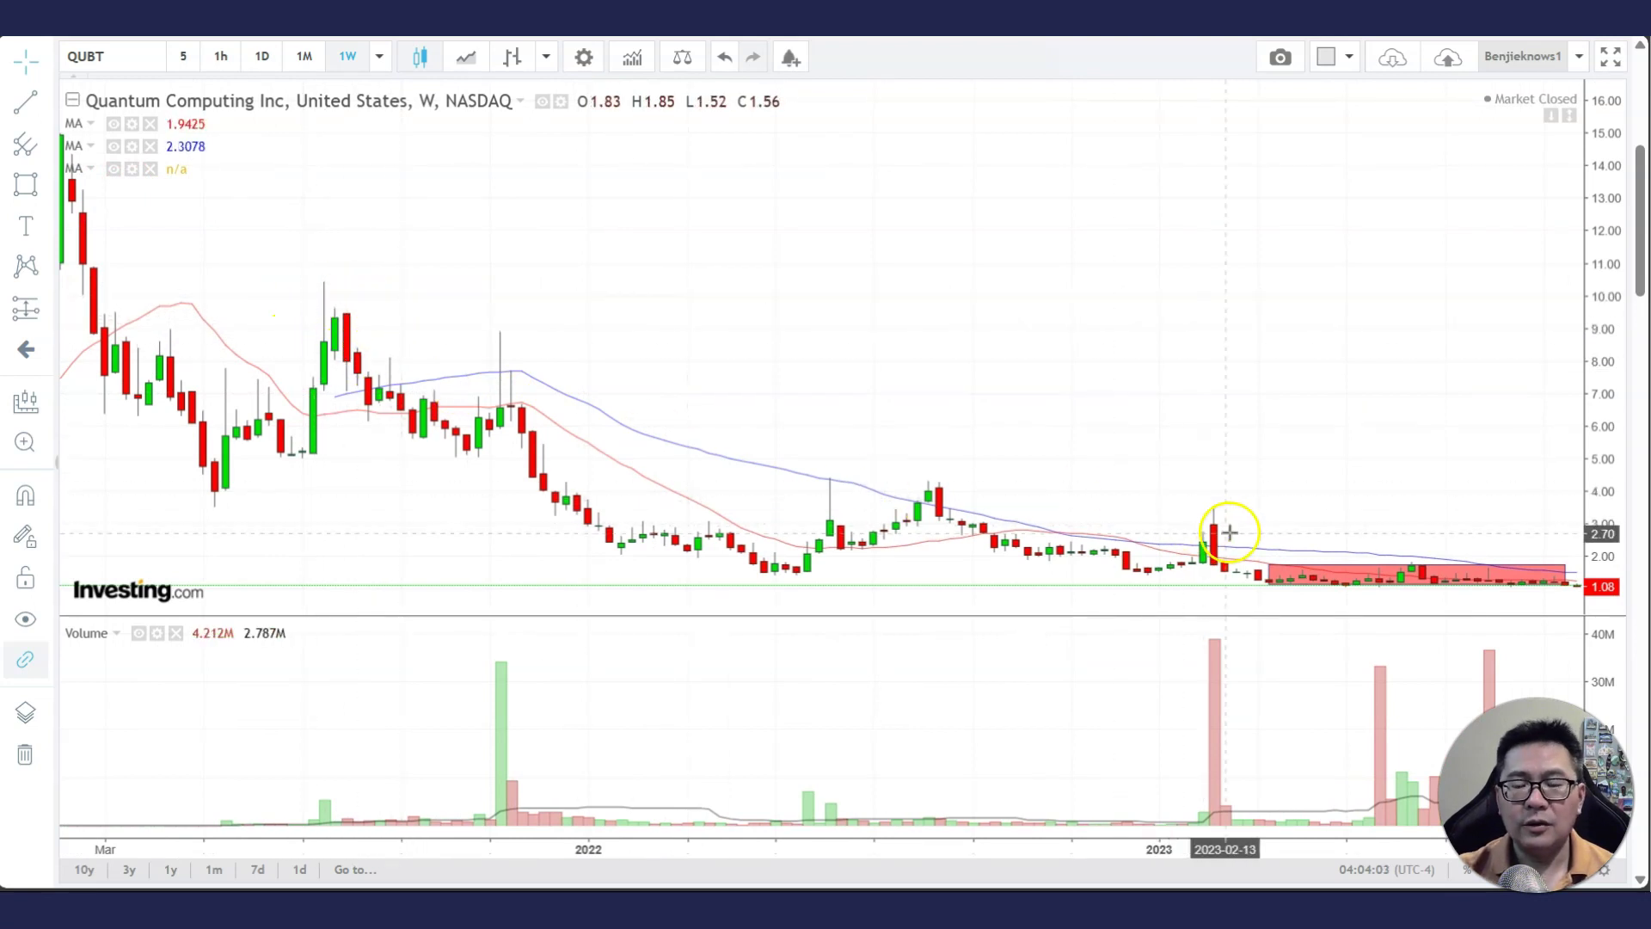
pyautogui.moveTo(1448, 519); pyautogui.dragTo(943, 450)
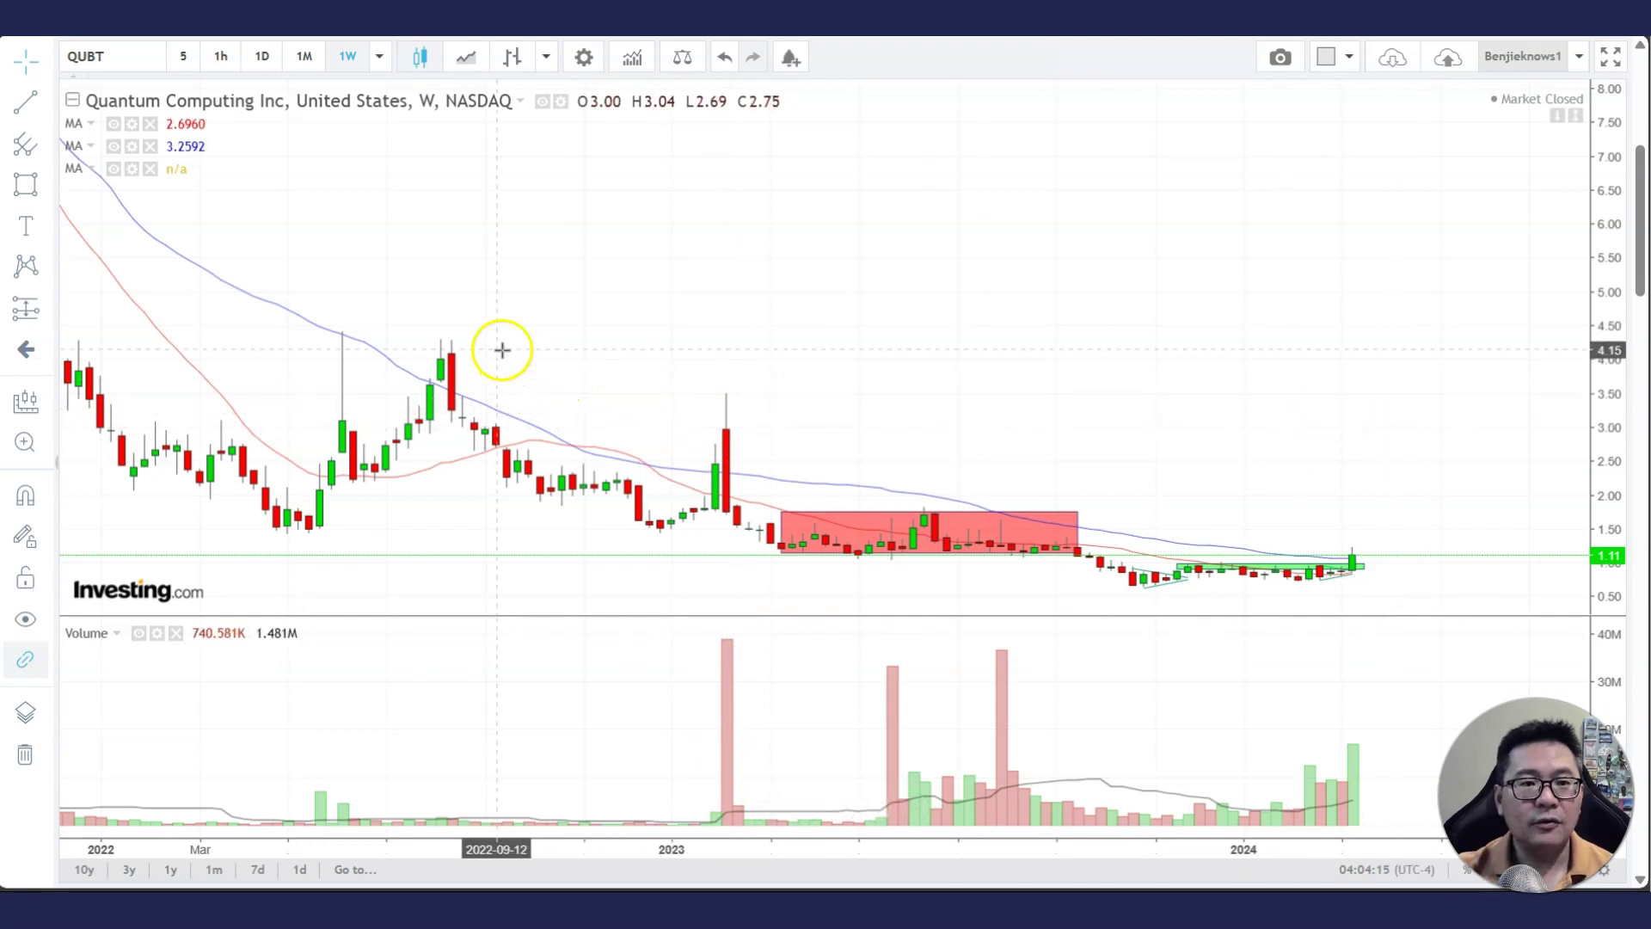
pyautogui.scroll(4, 1427, 472)
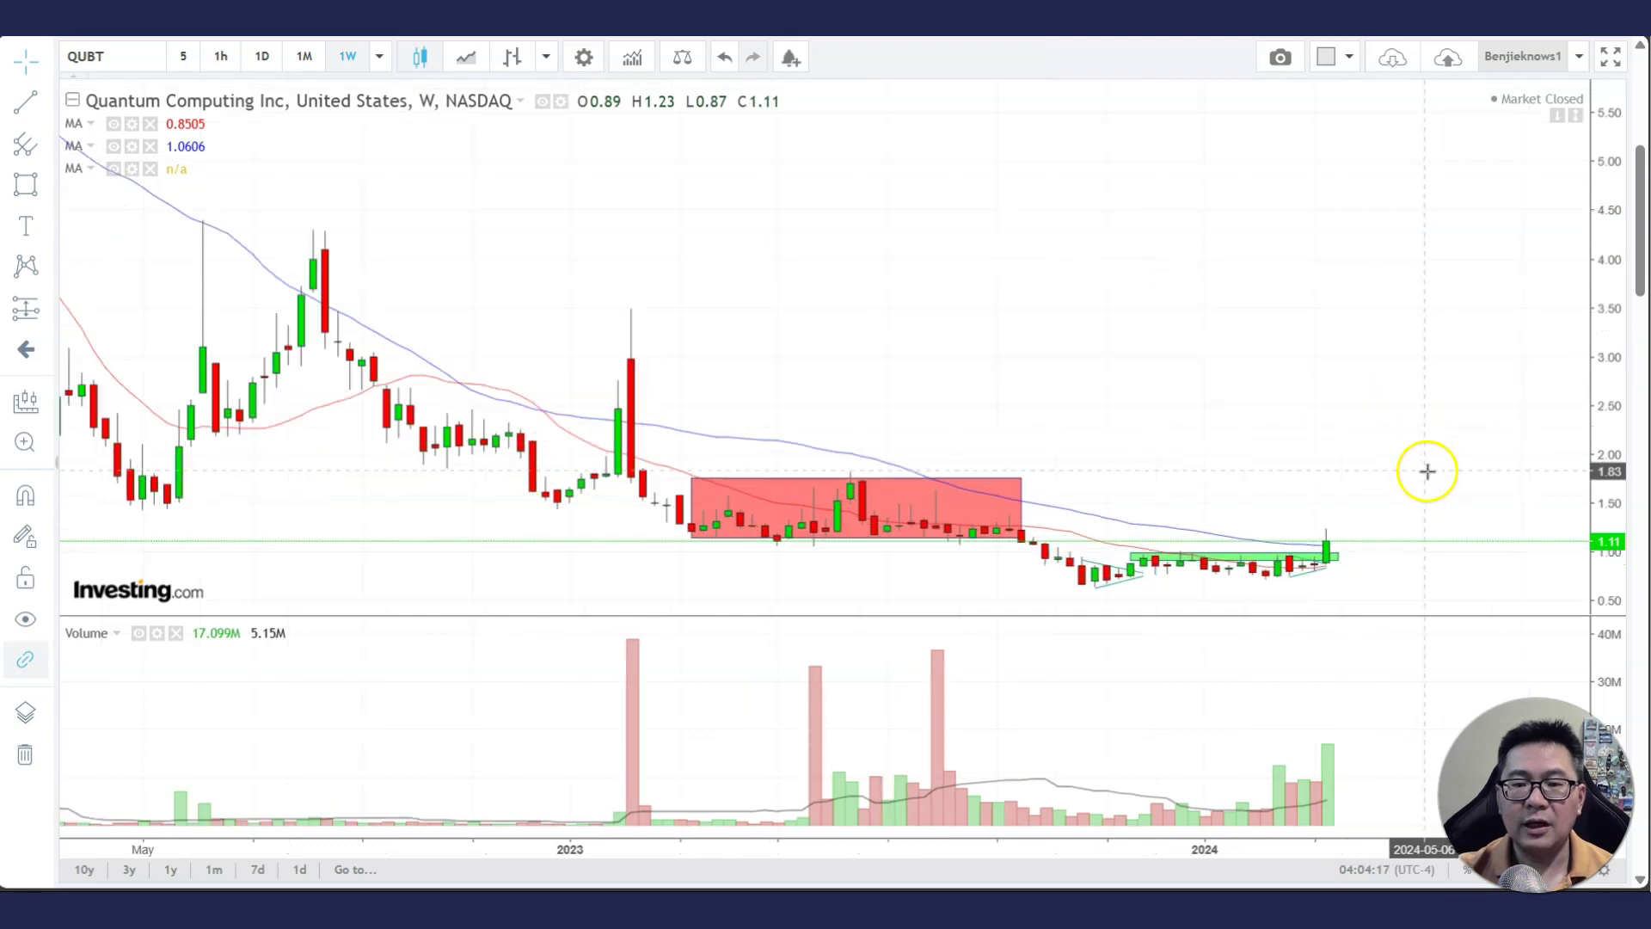
pyautogui.moveTo(1411, 472); pyautogui.dragTo(1356, 449)
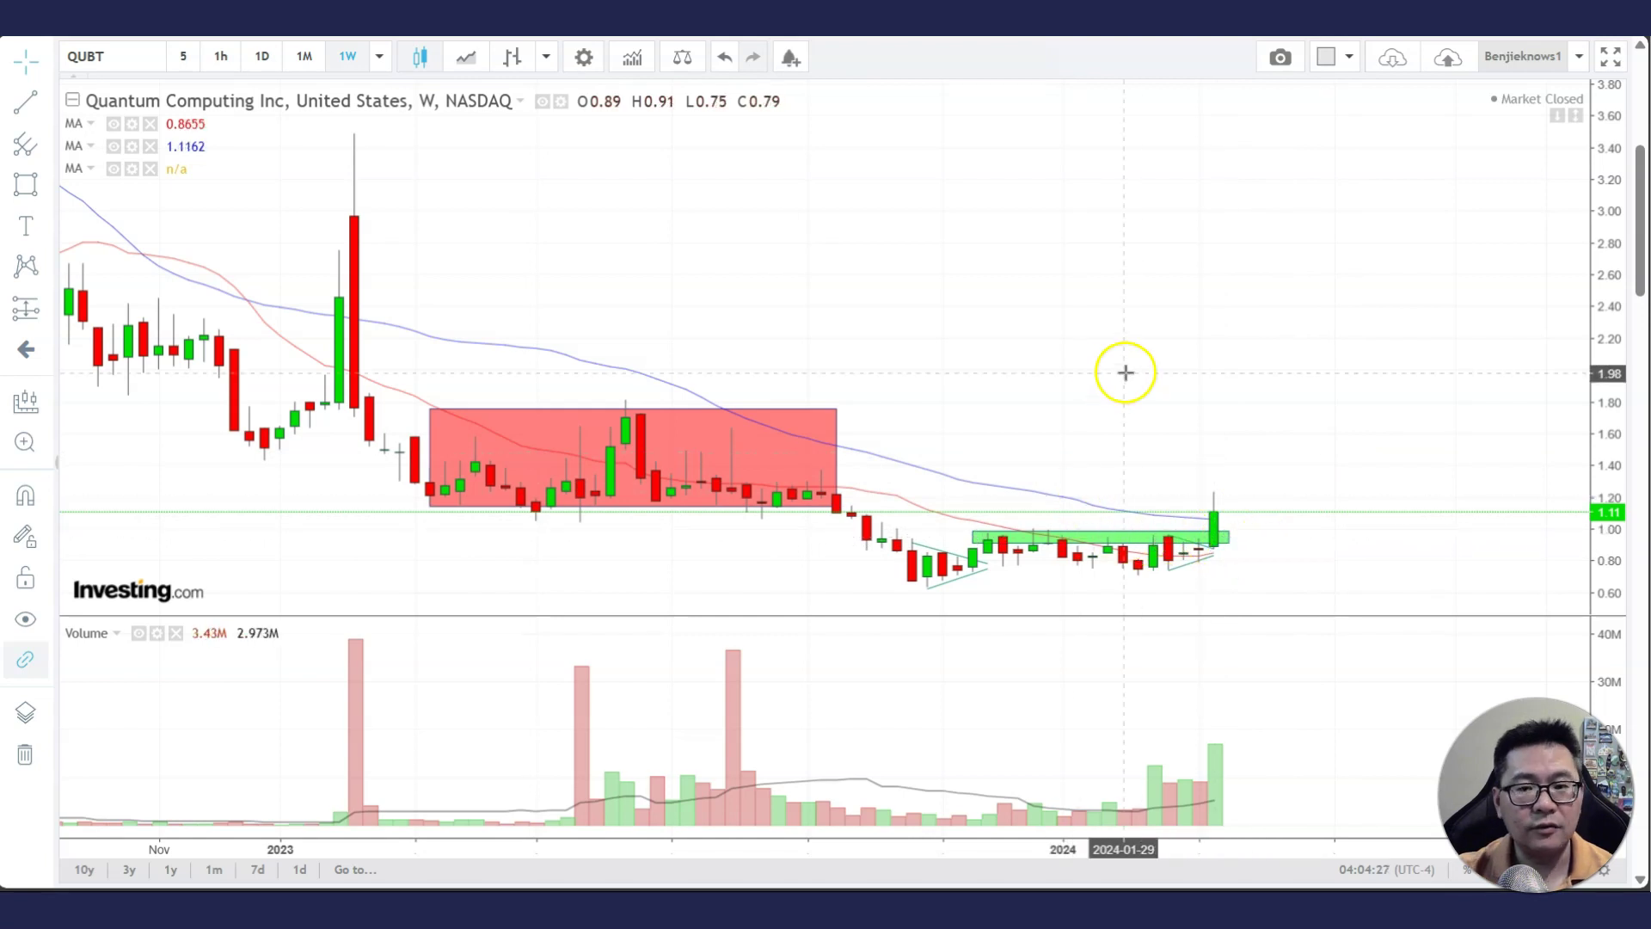
# - Return to the daily chart and examine the March 2024 breakout against the green zone and the red resistance zone
pyautogui.click(255, 62)
pyautogui.scroll(-3, 1135, 262)
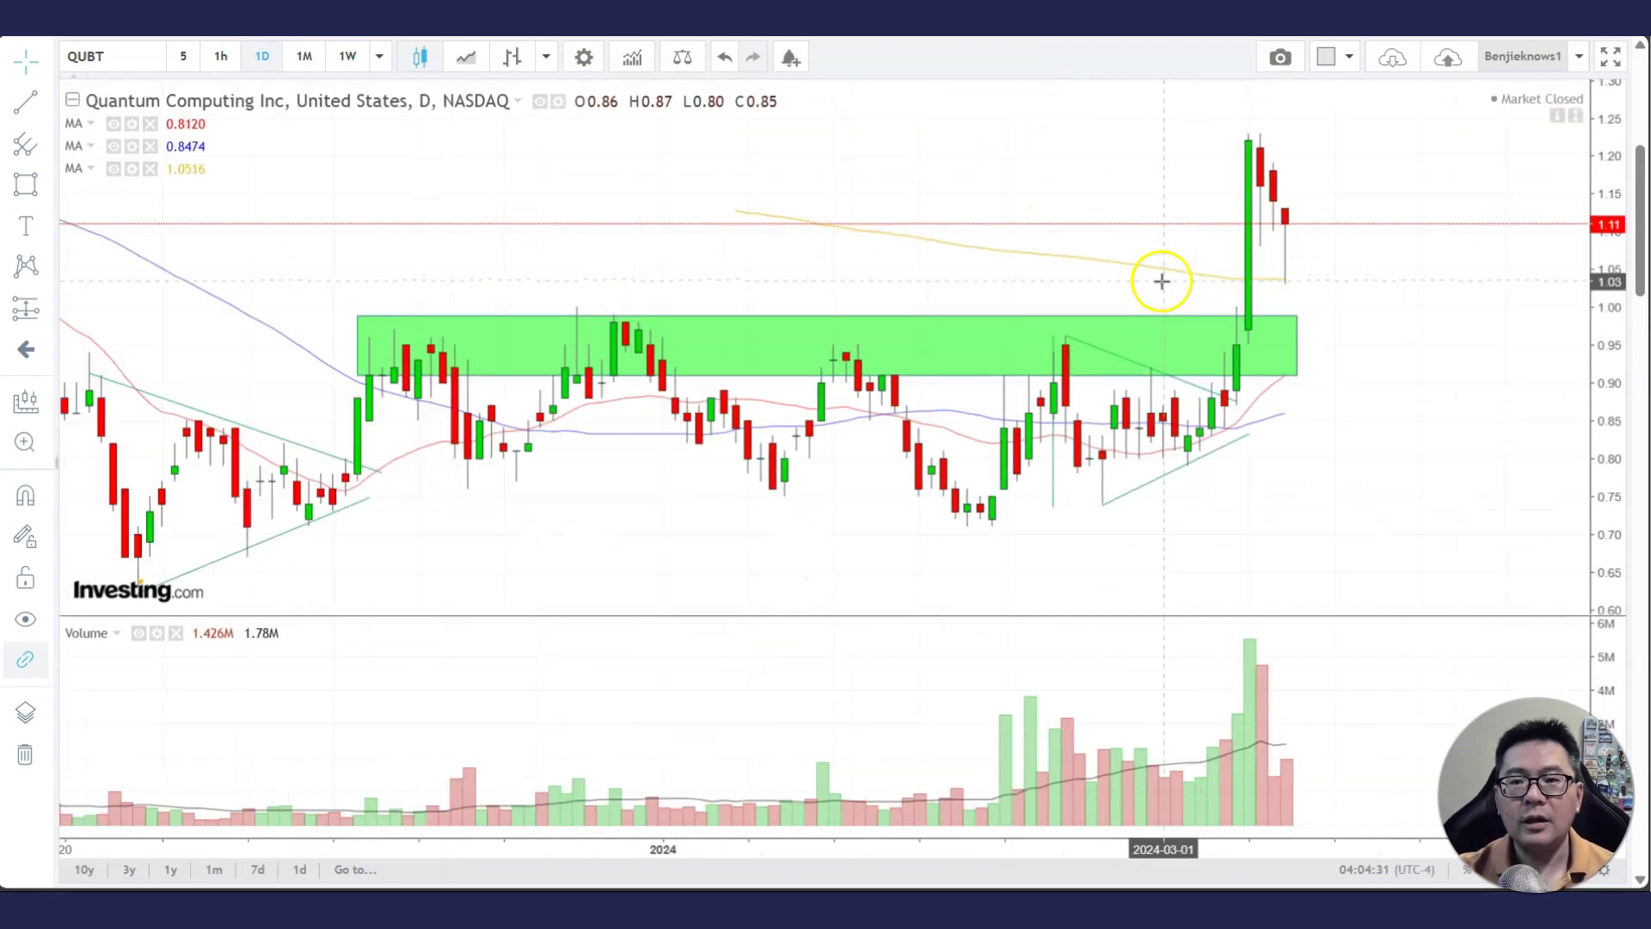
pyautogui.scroll(-2, 1156, 280)
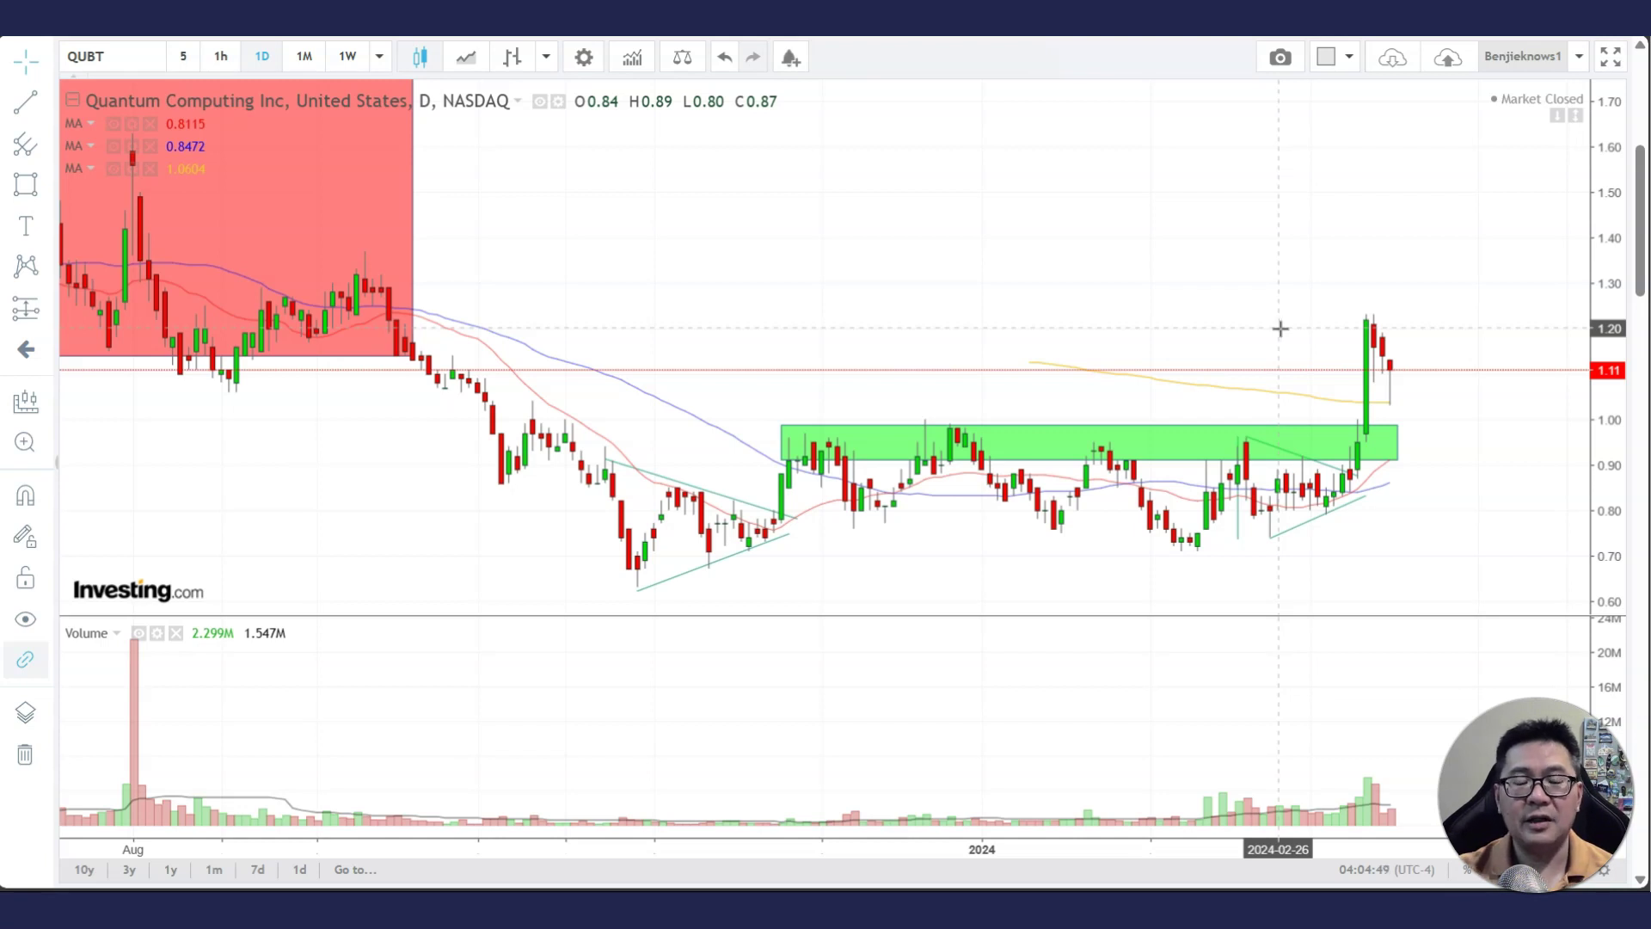
pyautogui.scroll(-1, 1349, 377)
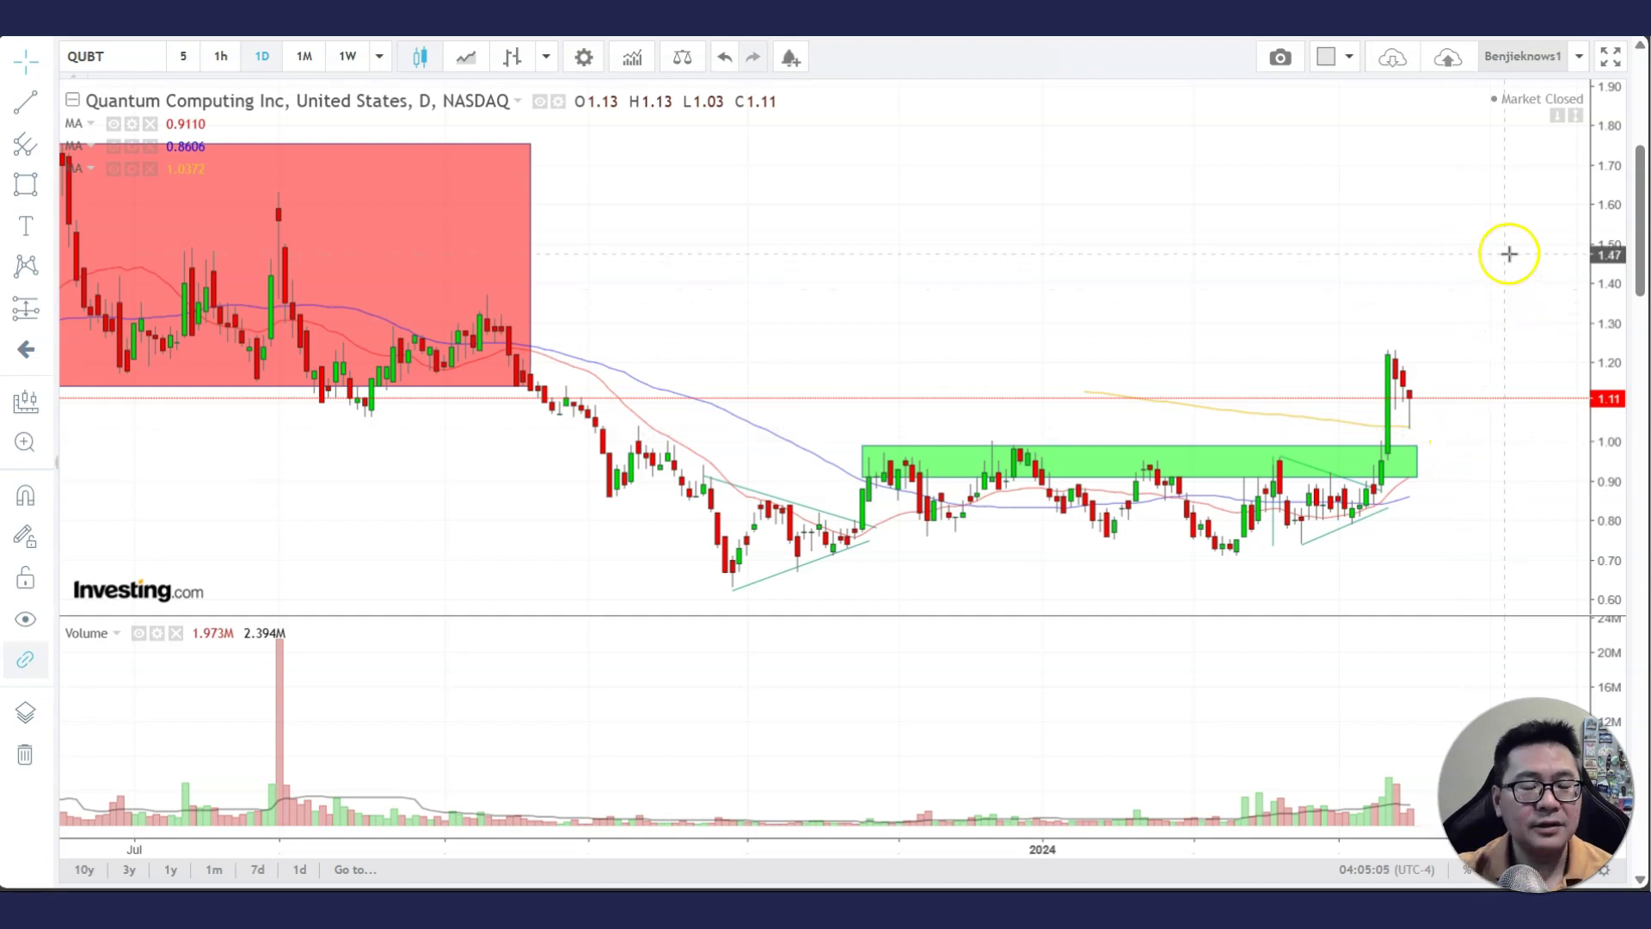
pyautogui.scroll(-2, 1290, 284)
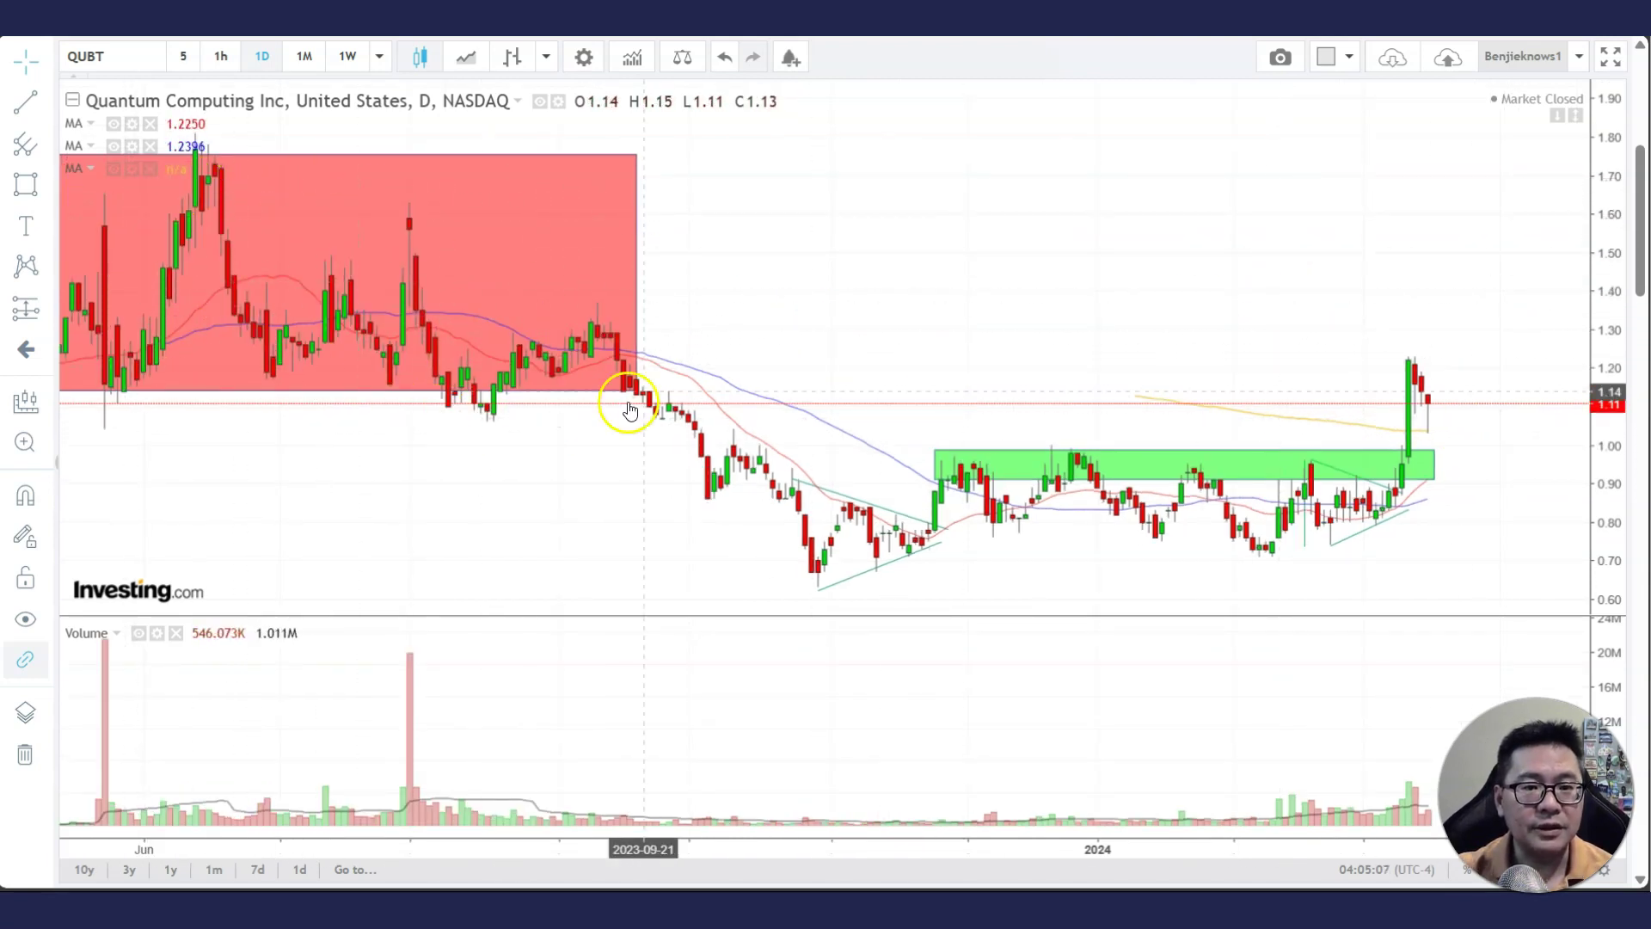
pyautogui.scroll(2, 1472, 317)
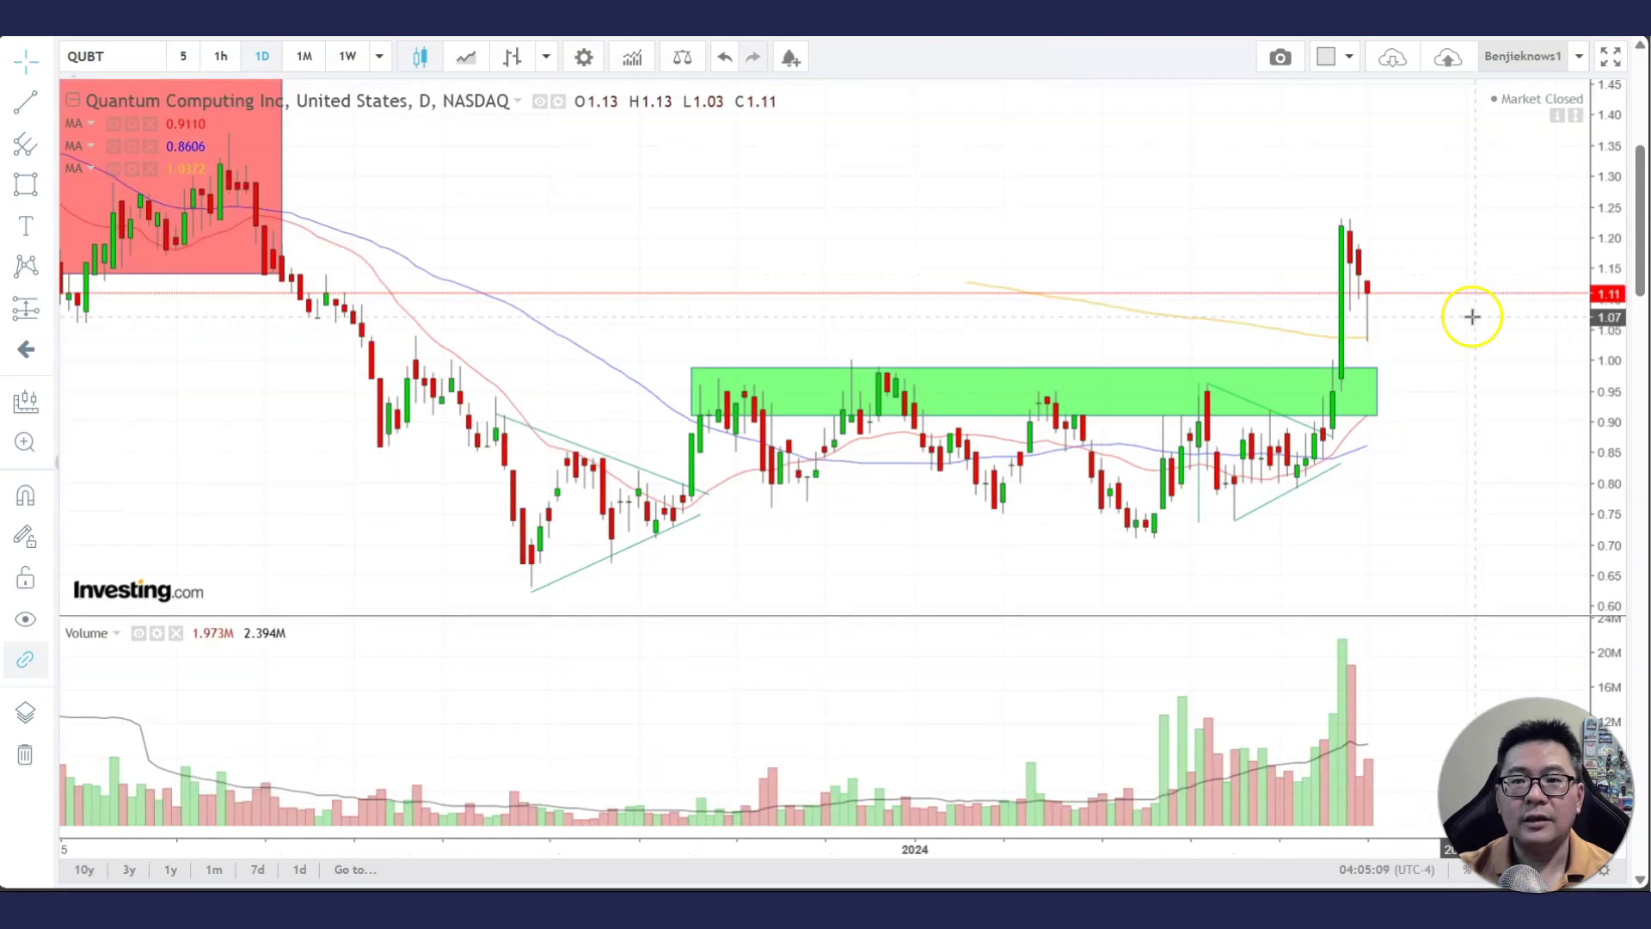
pyautogui.click(219, 57)
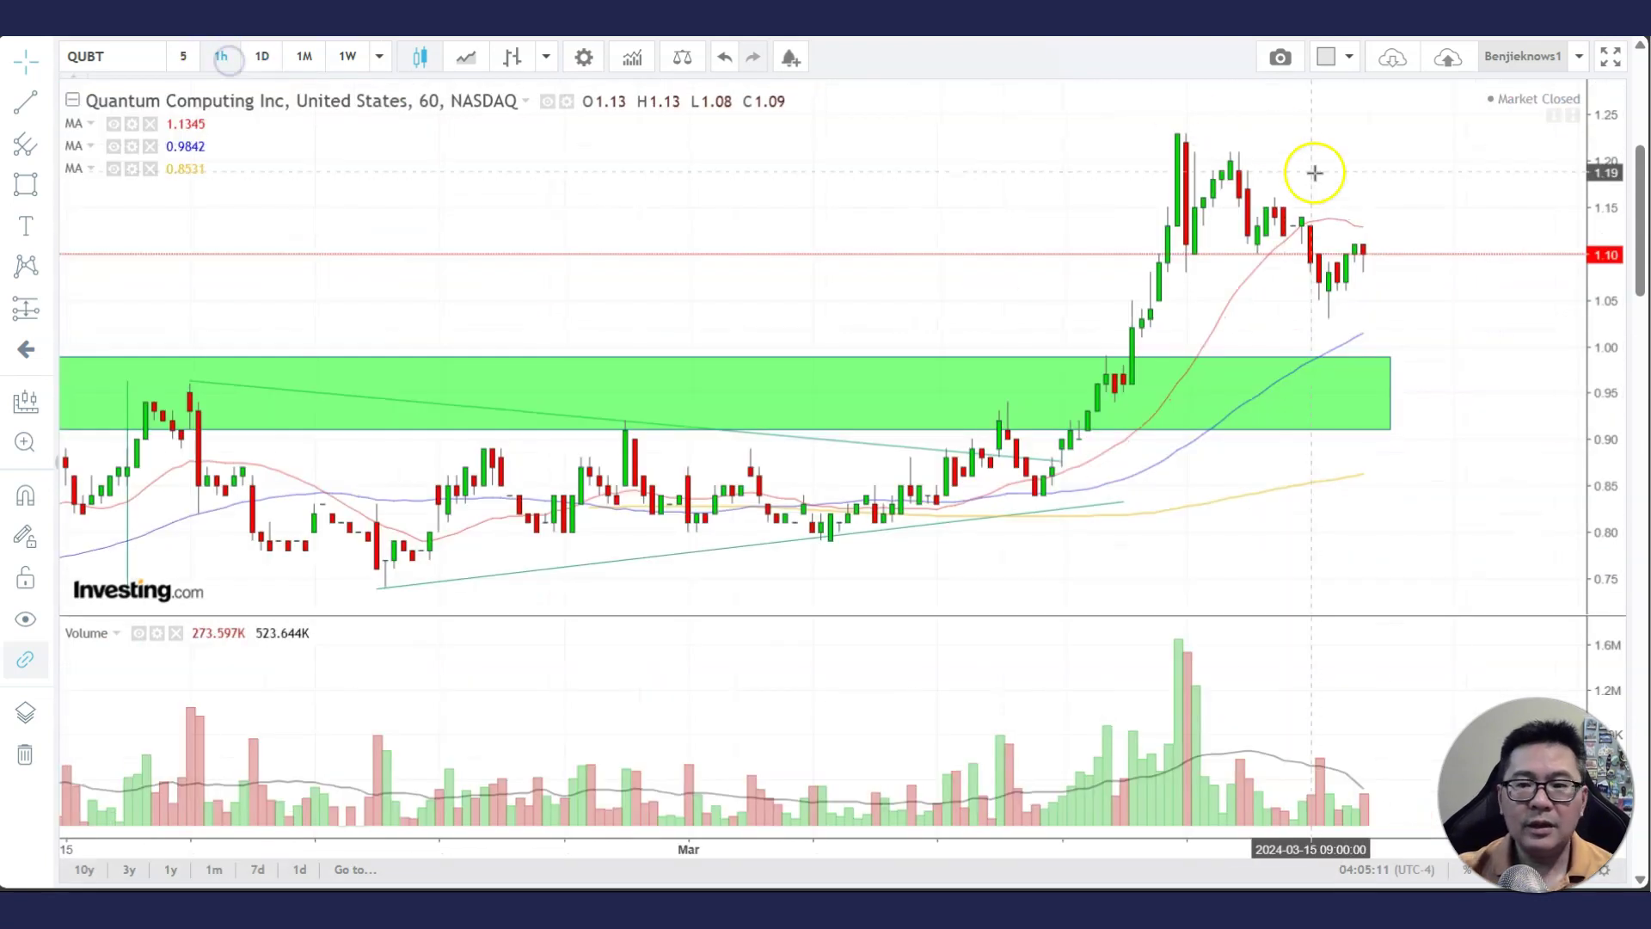
pyautogui.scroll(-1, 1322, 187)
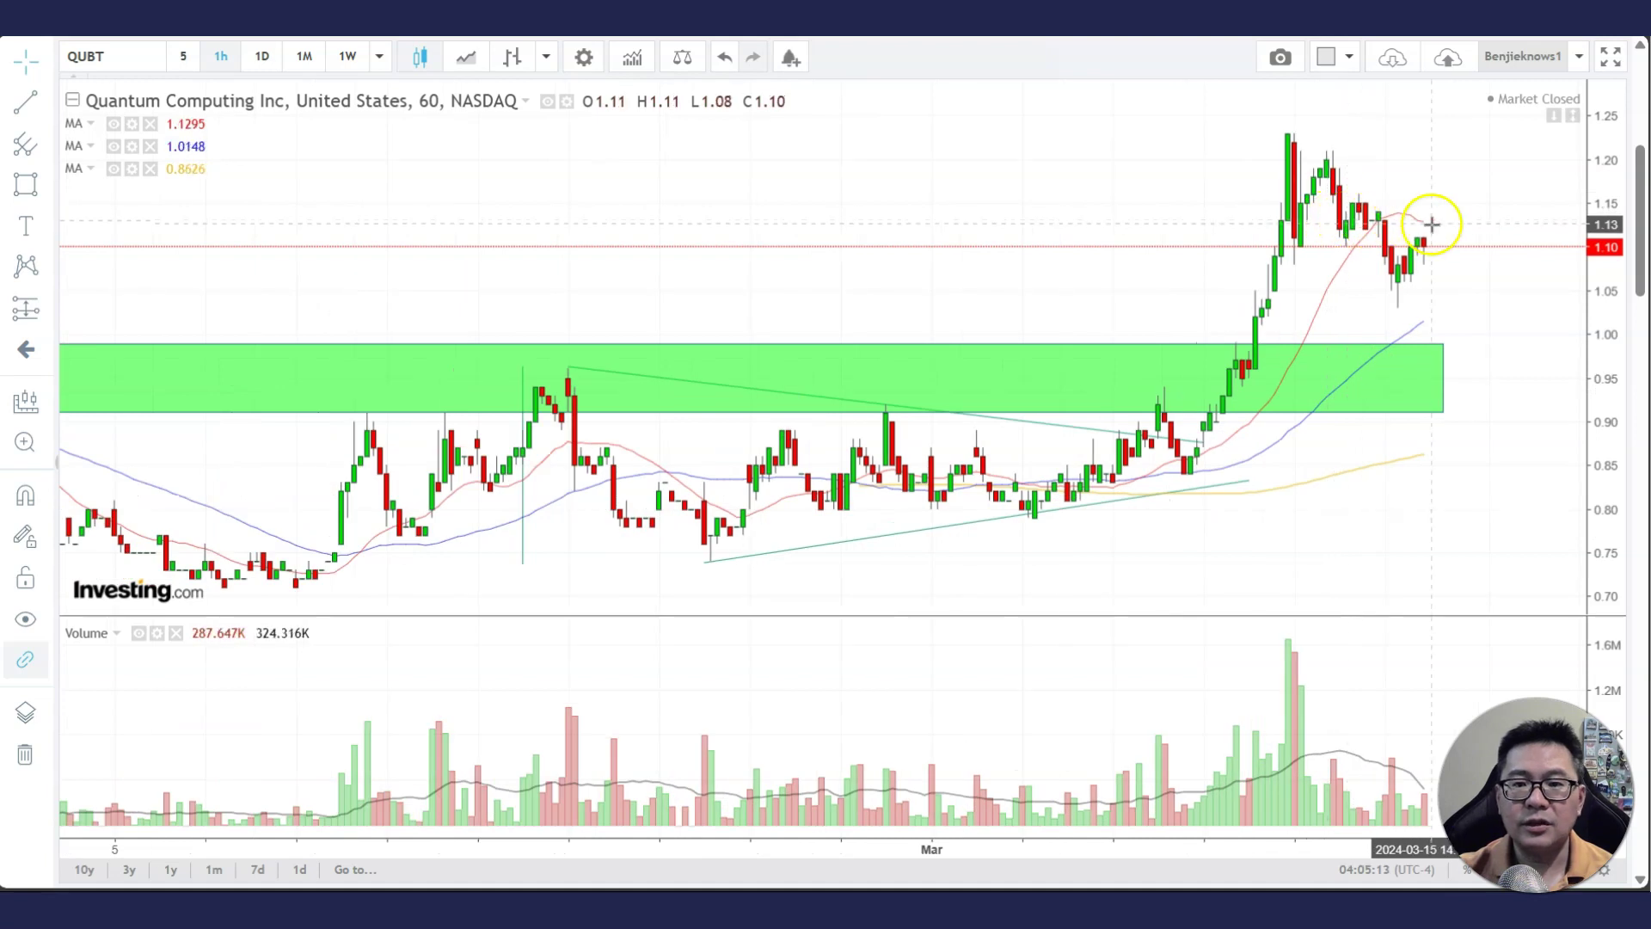
pyautogui.scroll(1, 1479, 260)
pyautogui.scroll(1, 1479, 260)
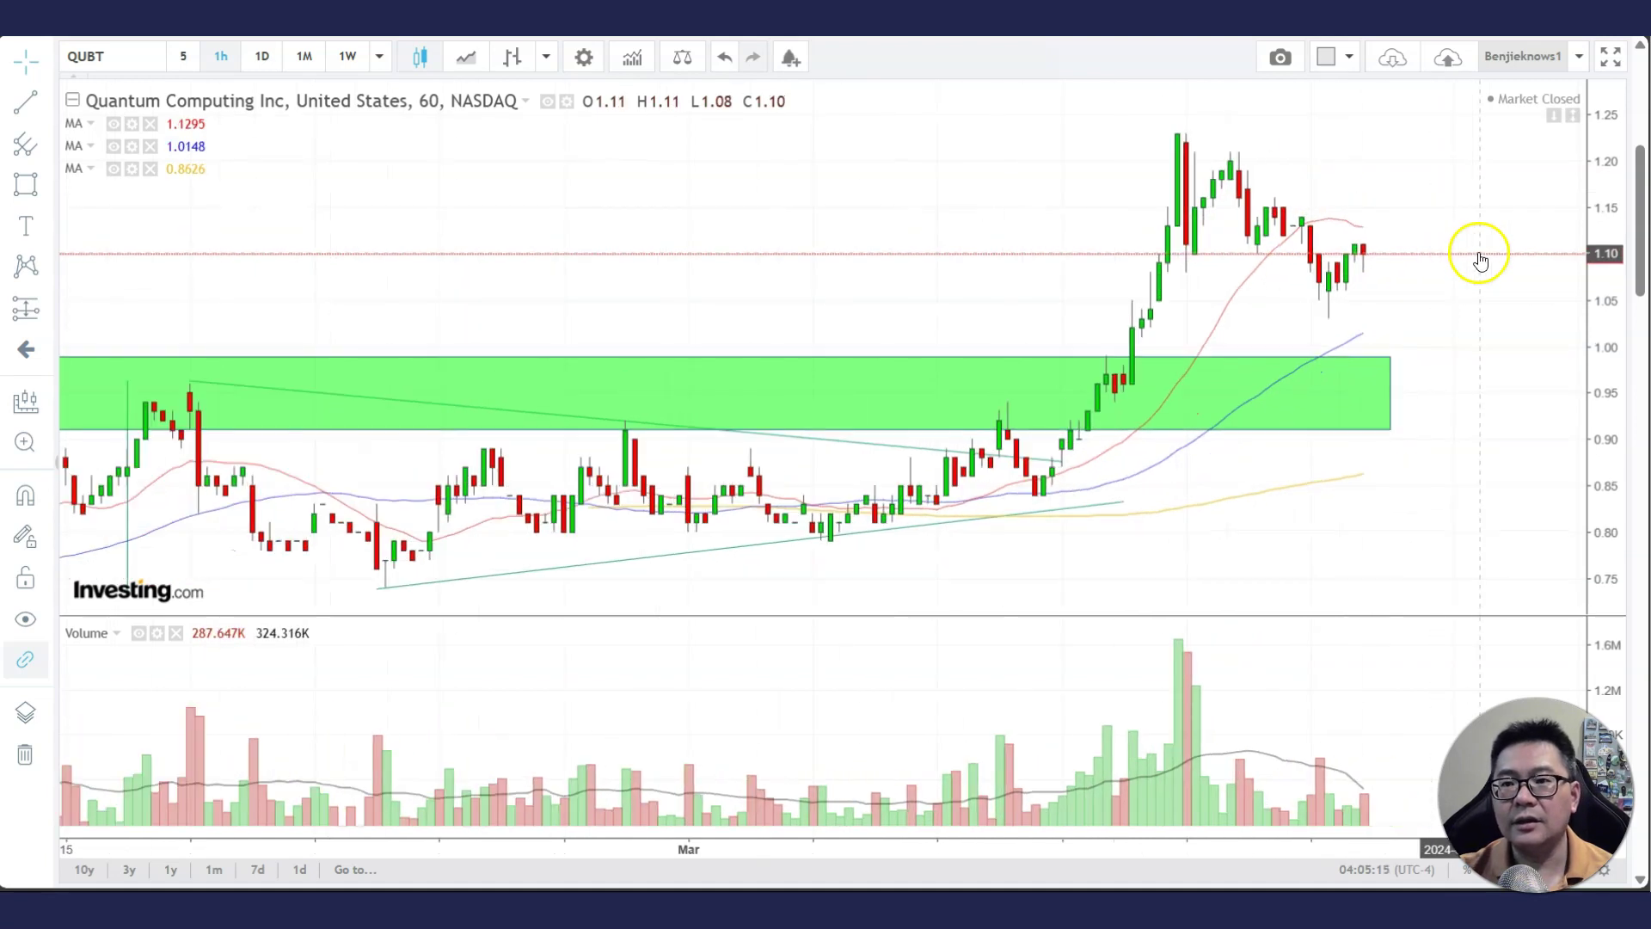
pyautogui.click(45, 104)
pyautogui.click(110, 100)
pyautogui.click(1191, 133)
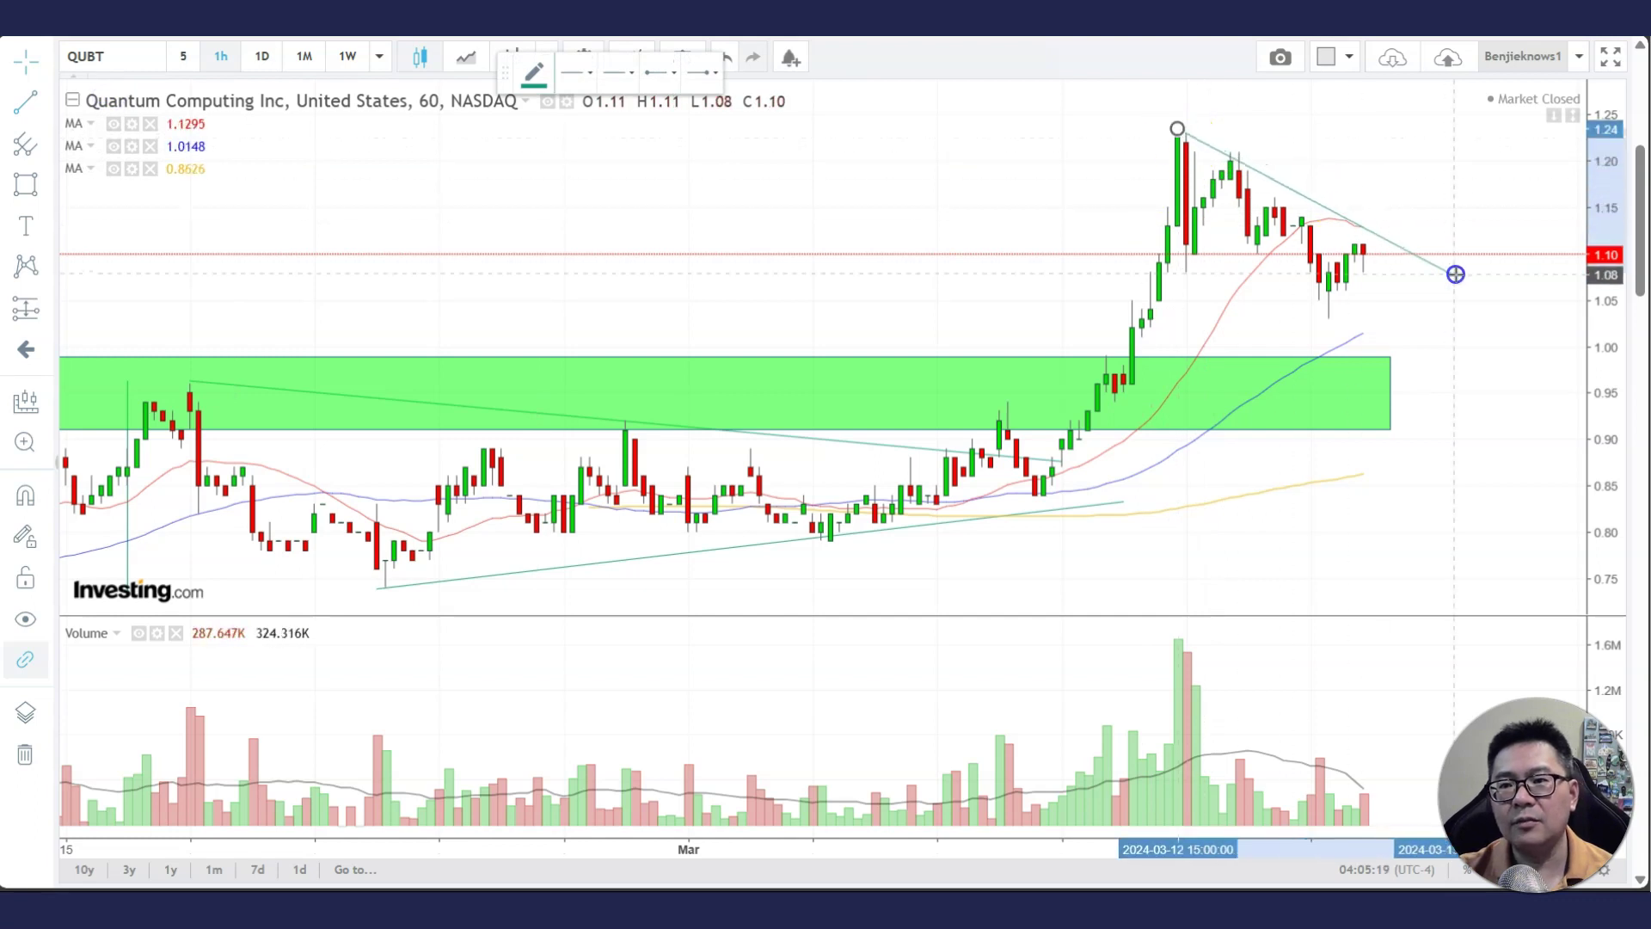
pyautogui.click(1459, 281)
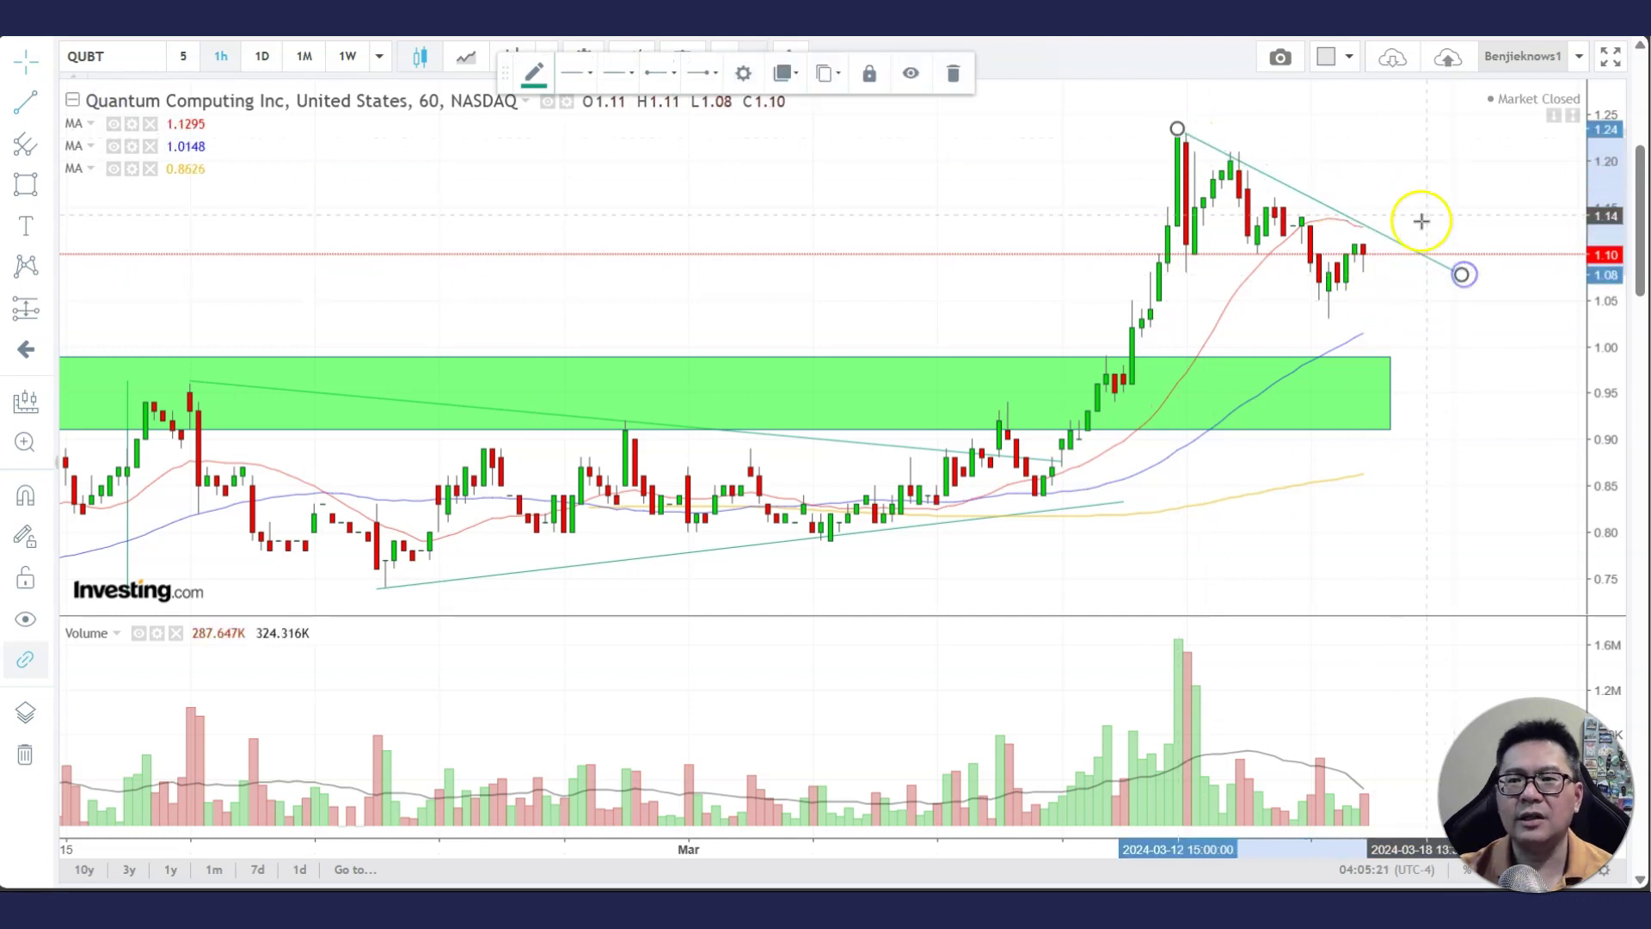
# - Review the descending trend line against the February and March hourly prices and return to the daily chart
pyautogui.scroll(-1, 1352, 315)
pyautogui.scroll(-1, 1352, 316)
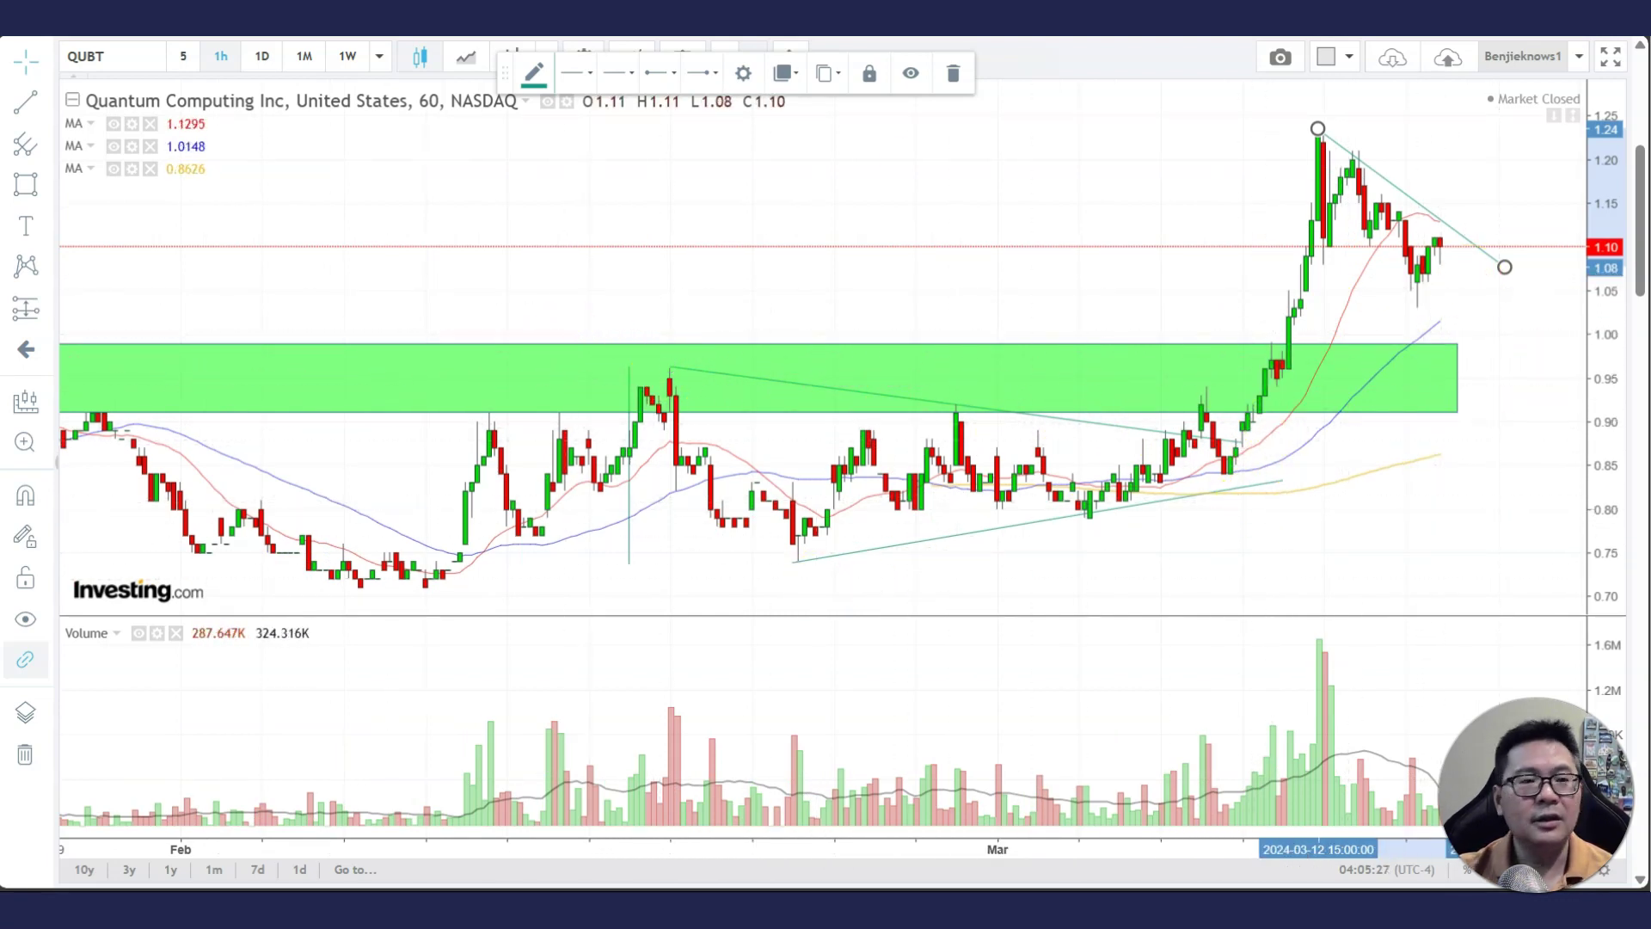
pyautogui.click(246, 67)
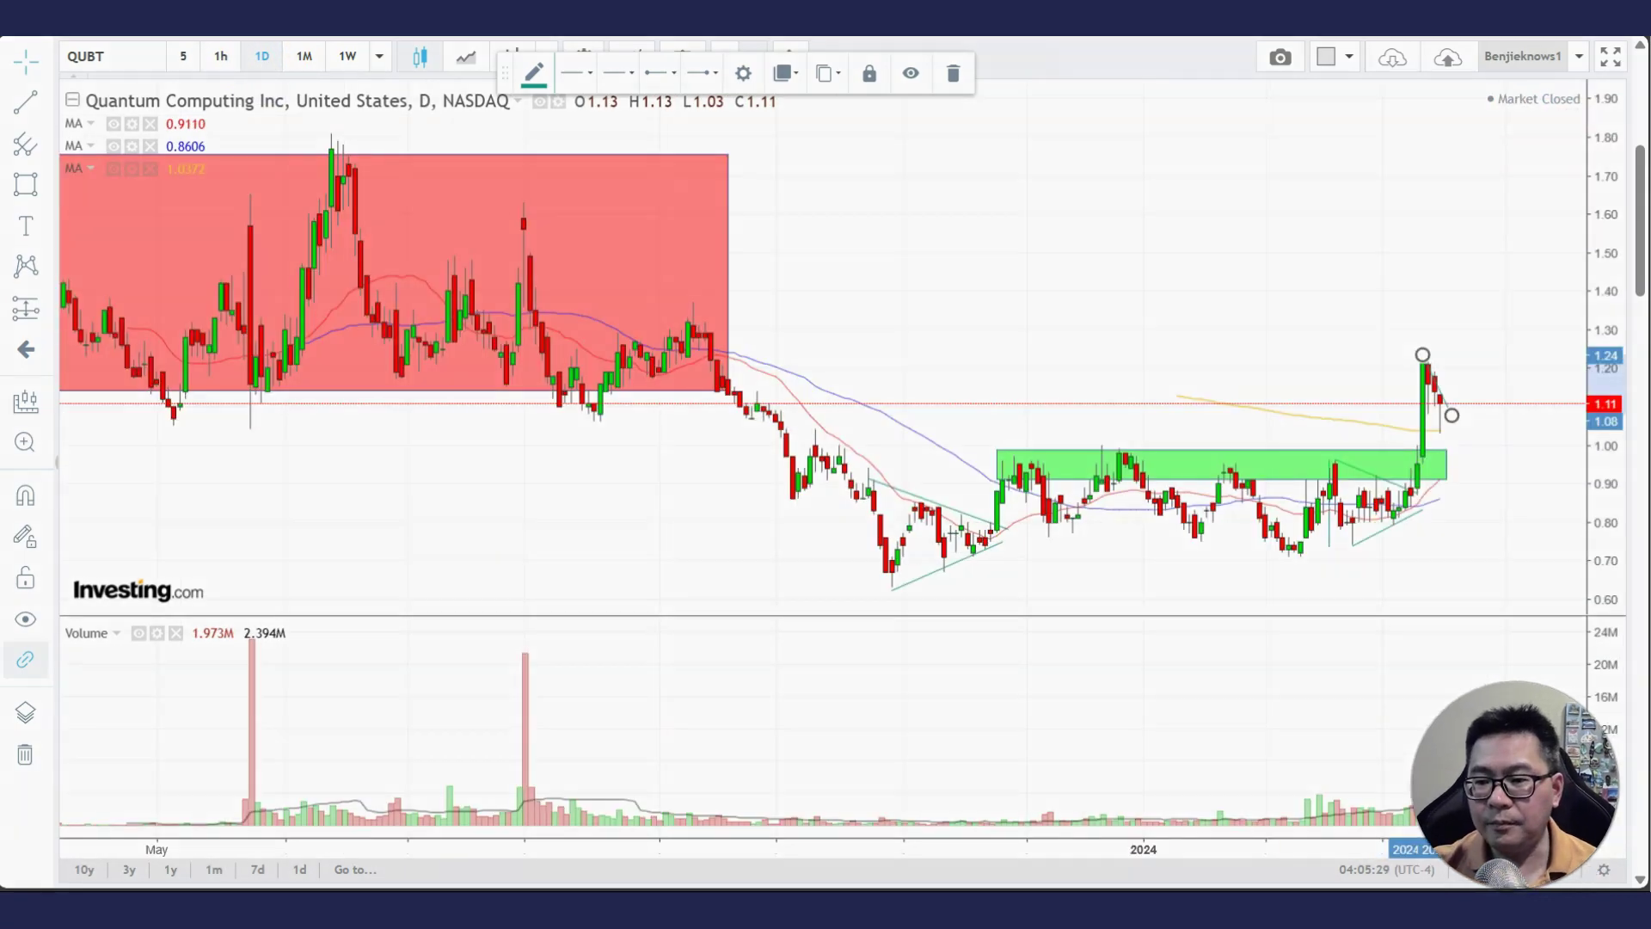